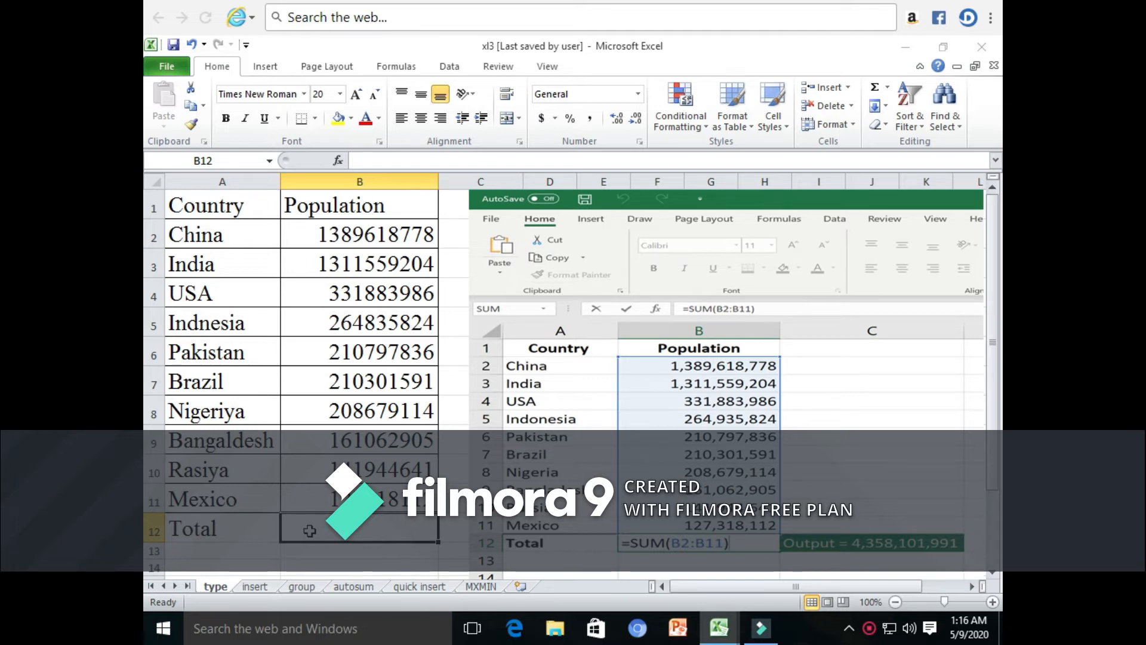
- Enter a SUM formula over B2:B11 in cell B12 to total the population column
{"action": "type", "text": "=s"}
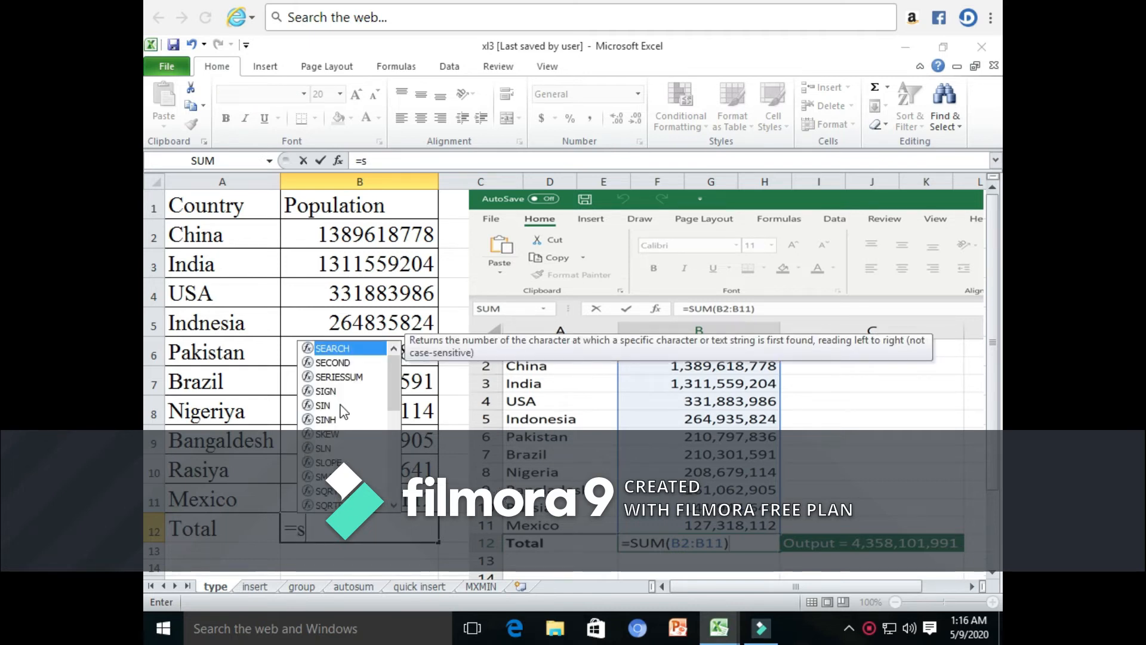
{"action": "type", "text": "u"}
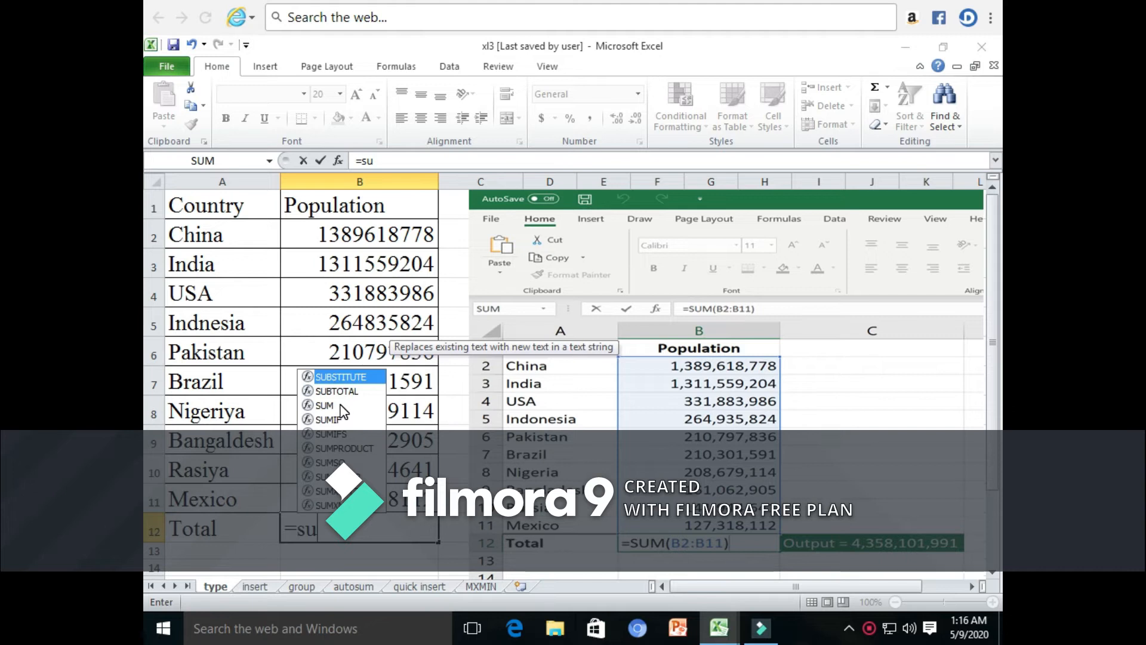
{"action": "left_click", "coordinate": [343, 406]}
{"action": "double_click", "coordinate": [340, 405]}
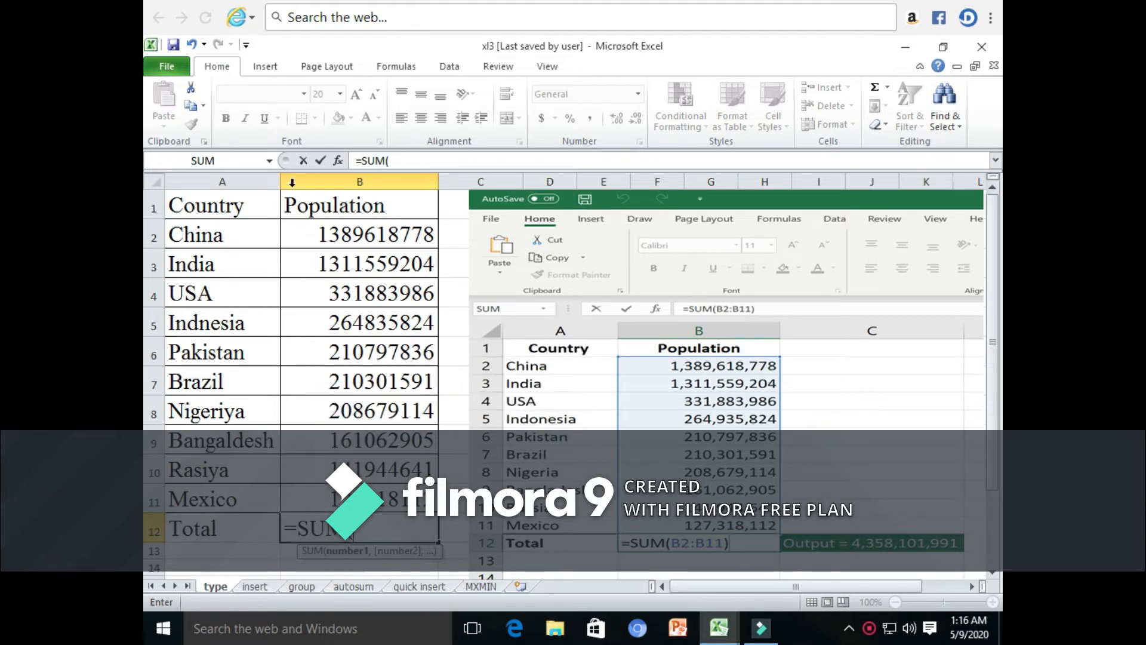
{"action": "left_click_drag", "start_coordinate": [369, 224], "coordinate": [418, 514]}
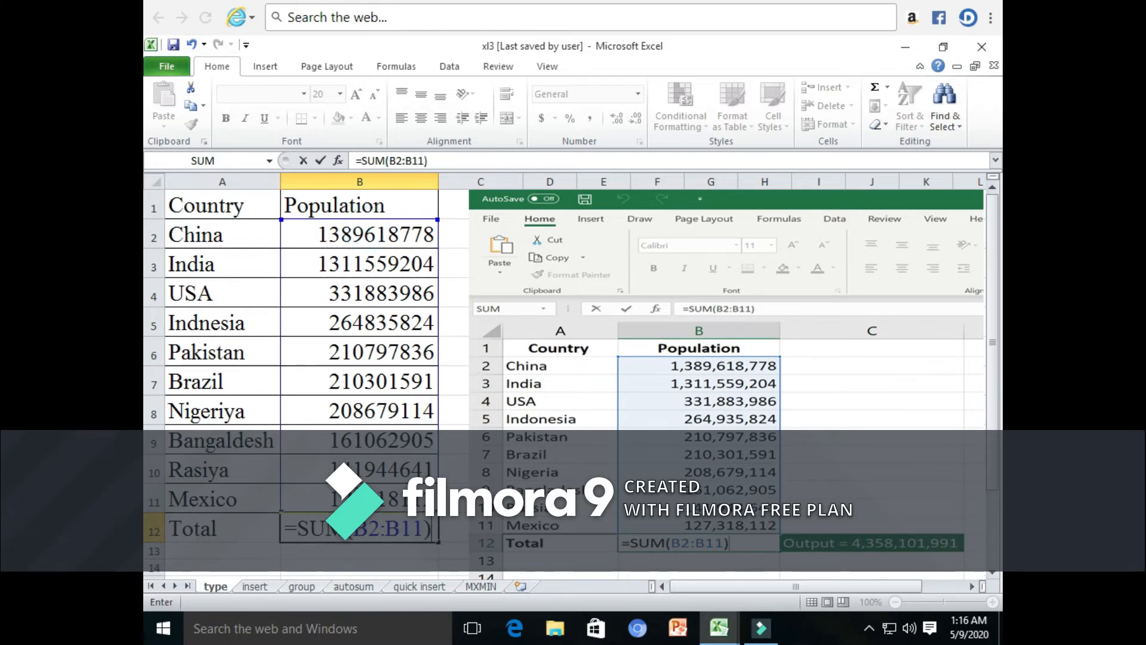
{"action": "key", "text": "Return"}
{"action": "left_click", "coordinate": [358, 529]}
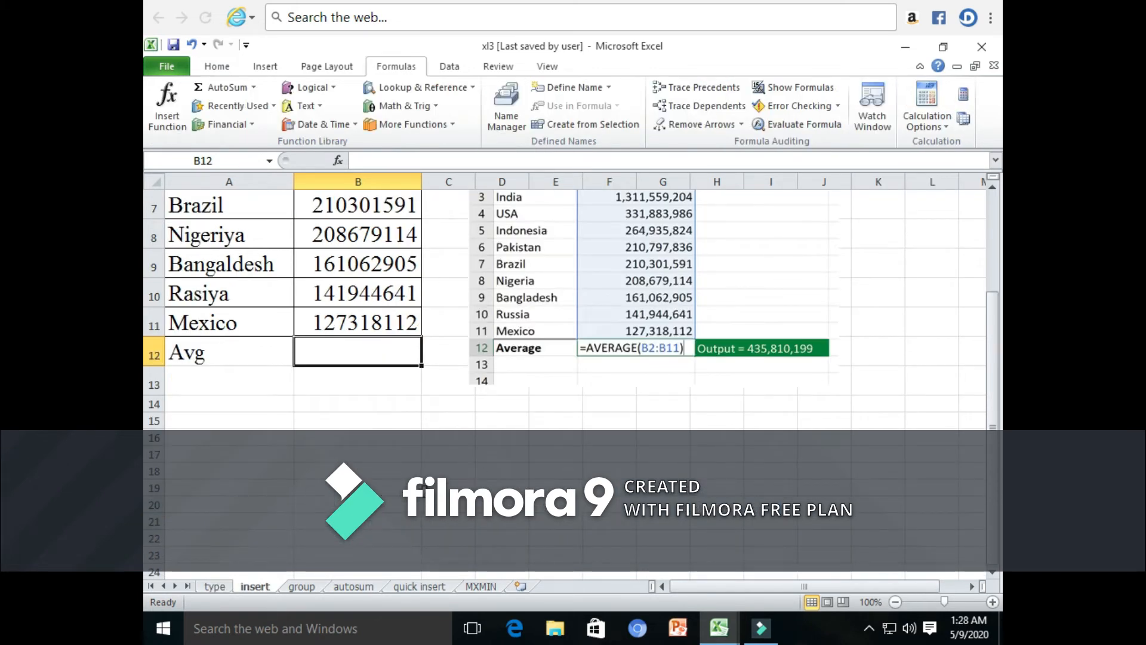
- Search the function library for "average" and insert AVERAGE over B2:B11 in cell B12 beside Avg
{"action": "left_click", "coordinate": [218, 65]}
{"action": "left_click", "coordinate": [395, 66]}
{"action": "left_click", "coordinate": [166, 128]}
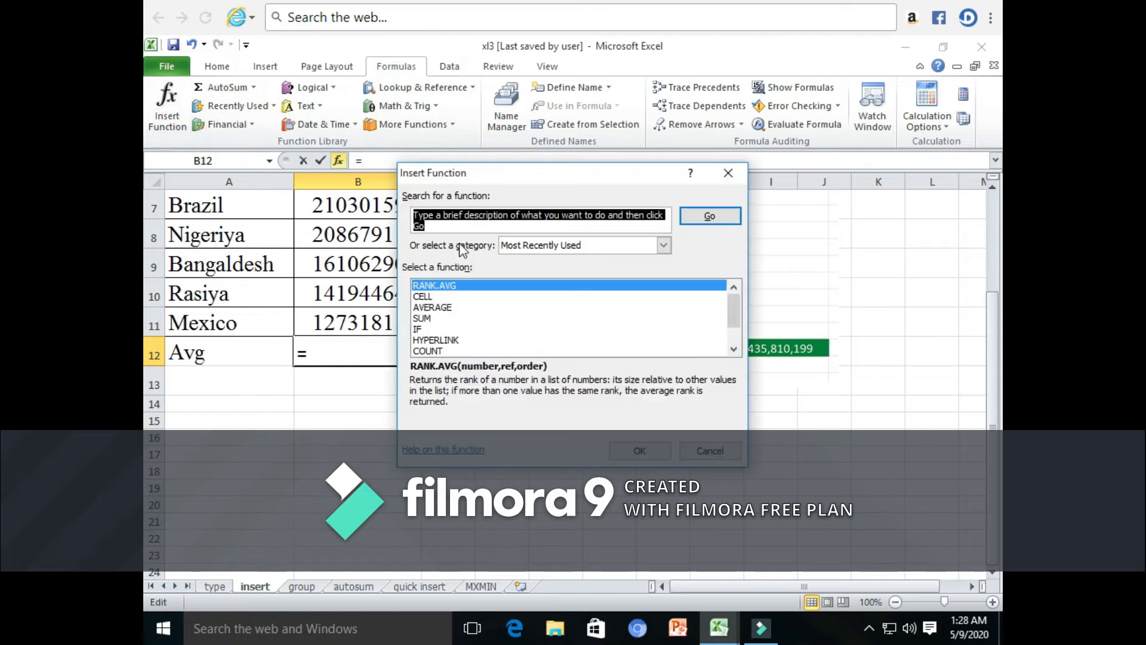
{"action": "type", "text": "a"}
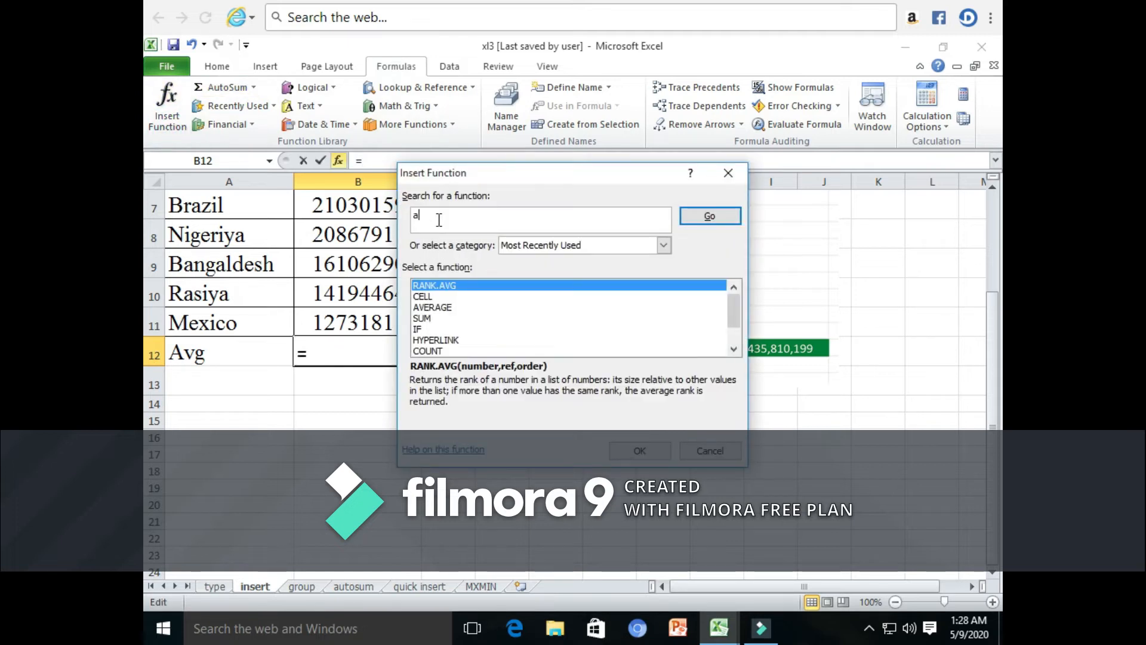
{"action": "type", "text": "verage"}
{"action": "left_click", "coordinate": [727, 218]}
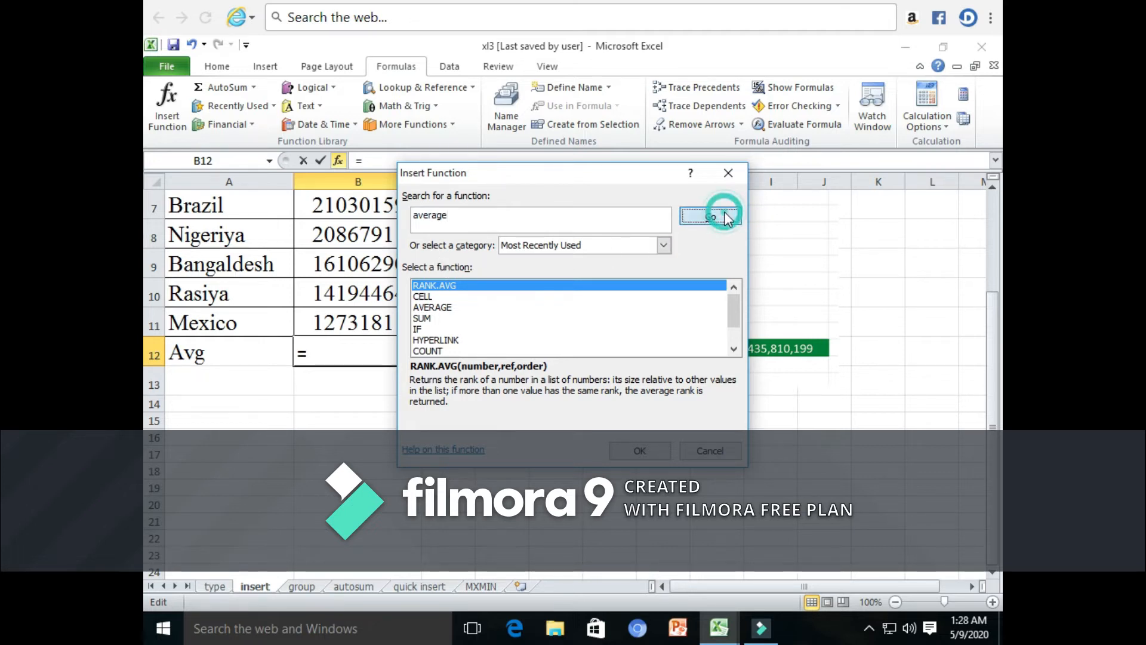
{"action": "left_click", "coordinate": [648, 454]}
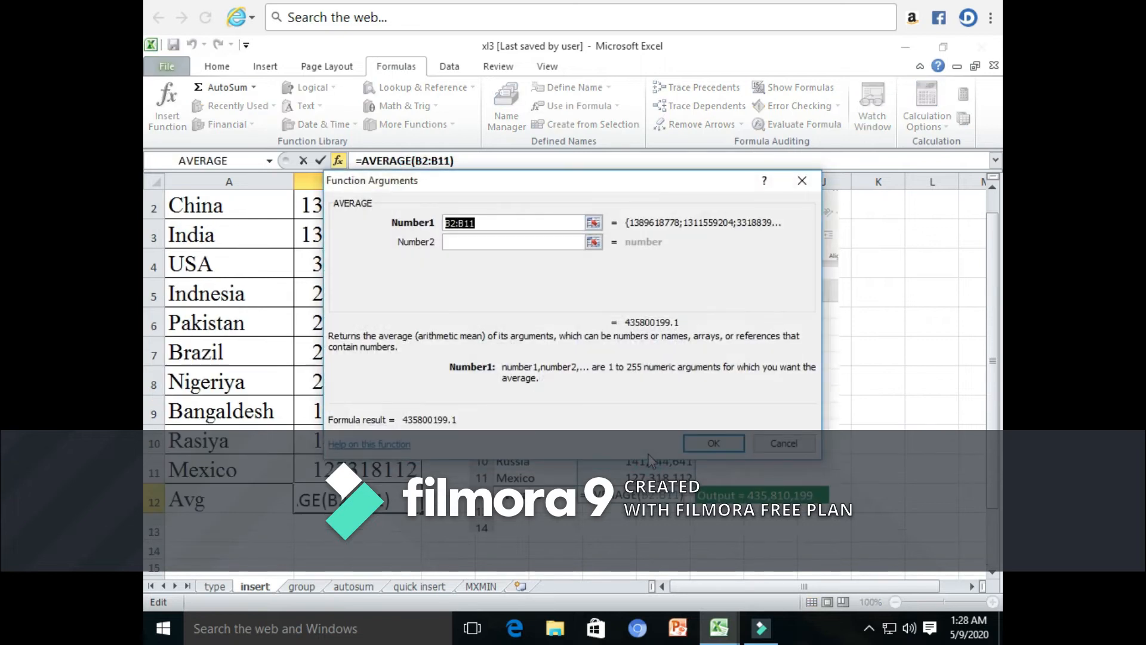
{"action": "left_click_drag", "start_coordinate": [301, 205], "coordinate": [323, 481]}
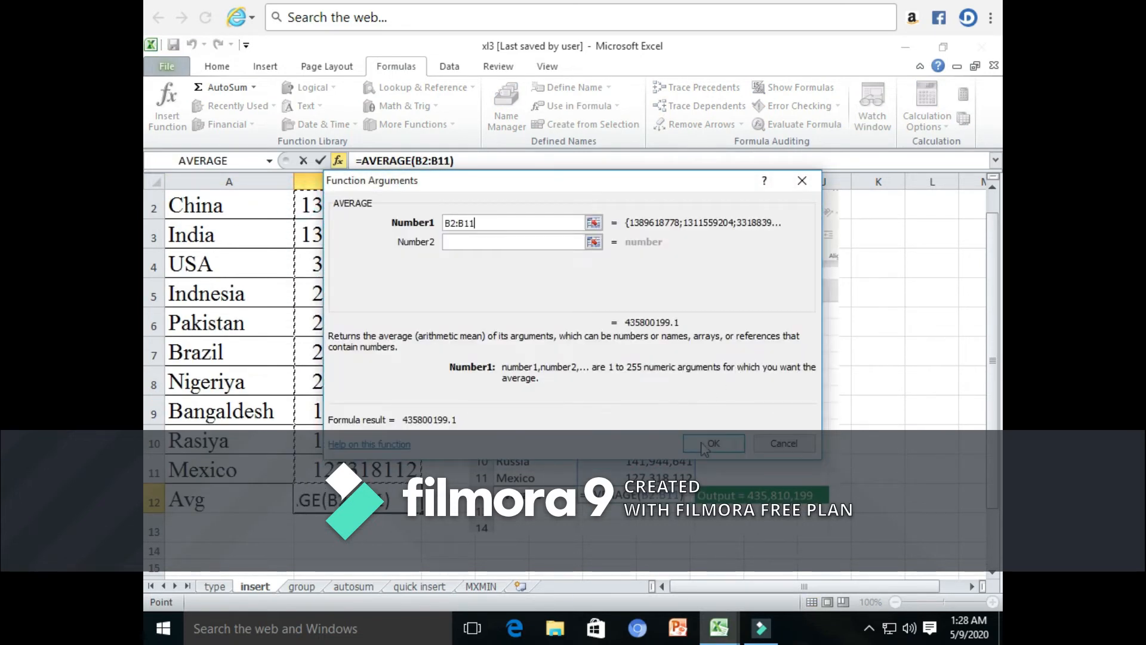
{"action": "left_click", "coordinate": [714, 445]}
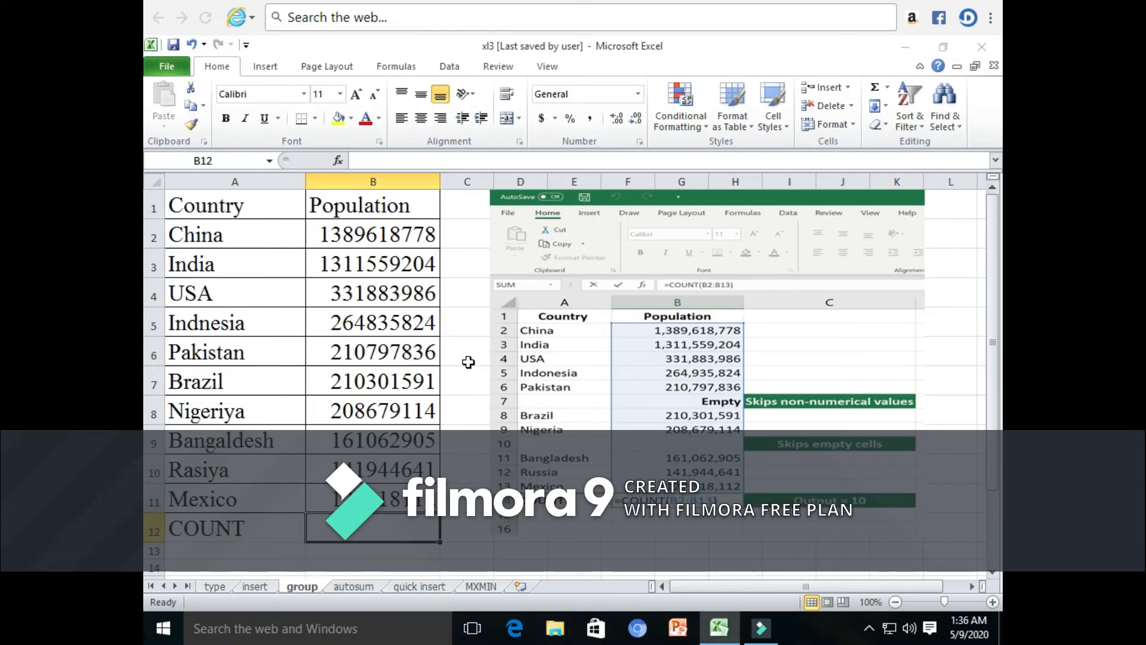
- Browse the function categories for cell B12 beside COUNT, start inserting a function and search for "count"
{"action": "left_click", "coordinate": [414, 70]}
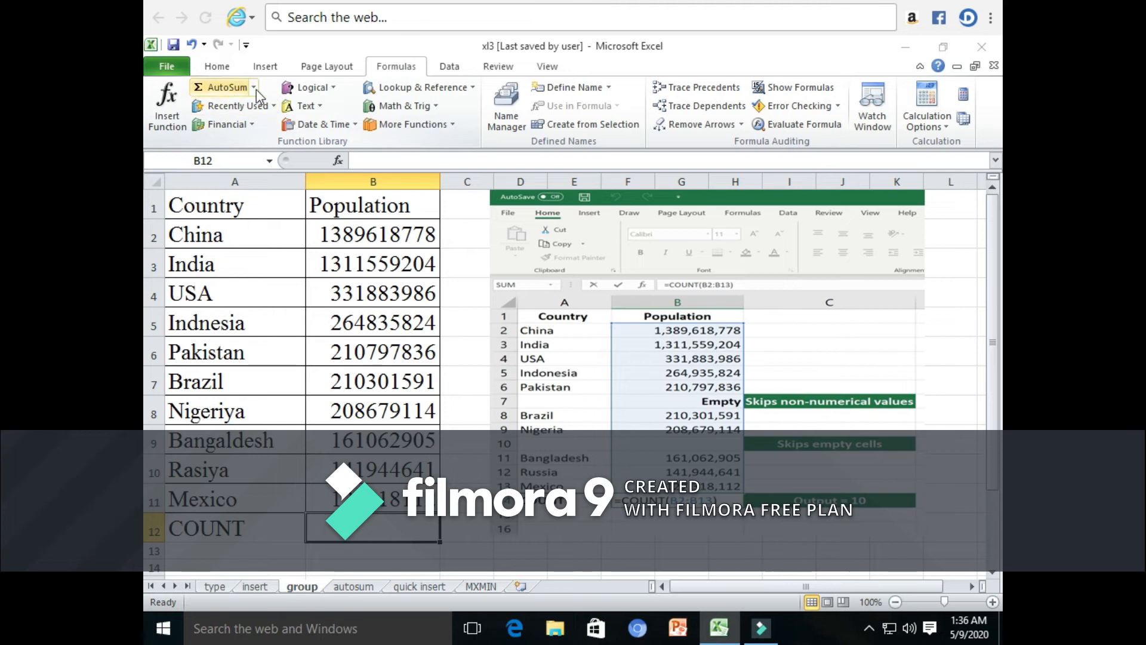
{"action": "left_click", "coordinate": [310, 89]}
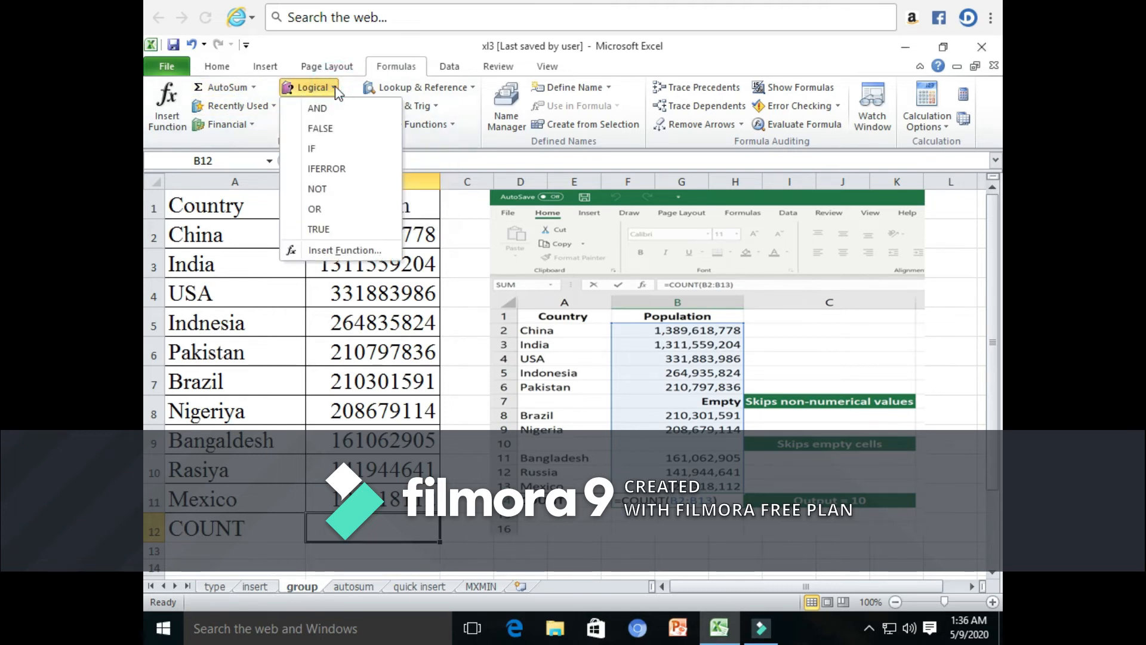
{"action": "left_click", "coordinate": [436, 107]}
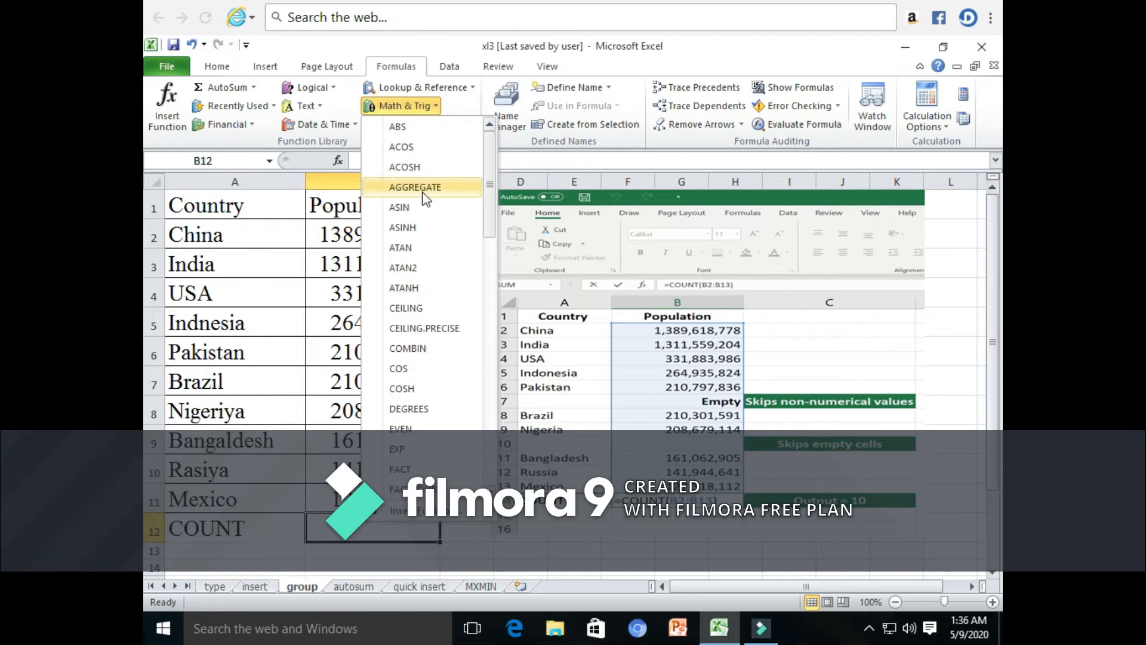
{"action": "left_click", "coordinate": [322, 107]}
{"action": "left_click", "coordinate": [449, 126]}
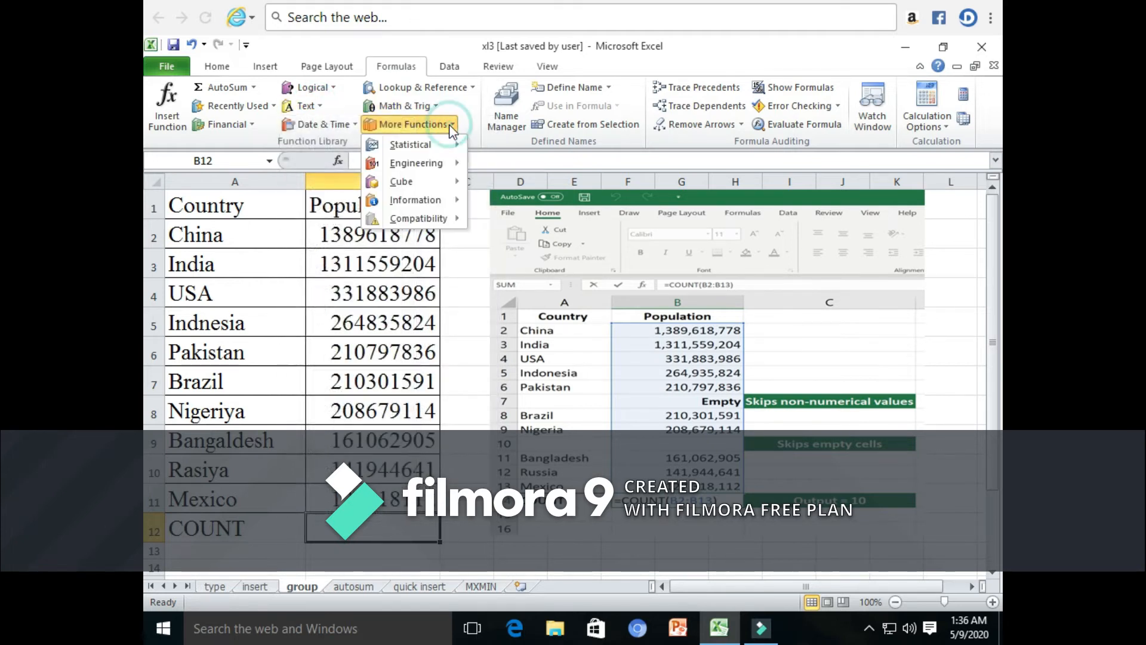
{"action": "mouse_move", "coordinate": [445, 200]}
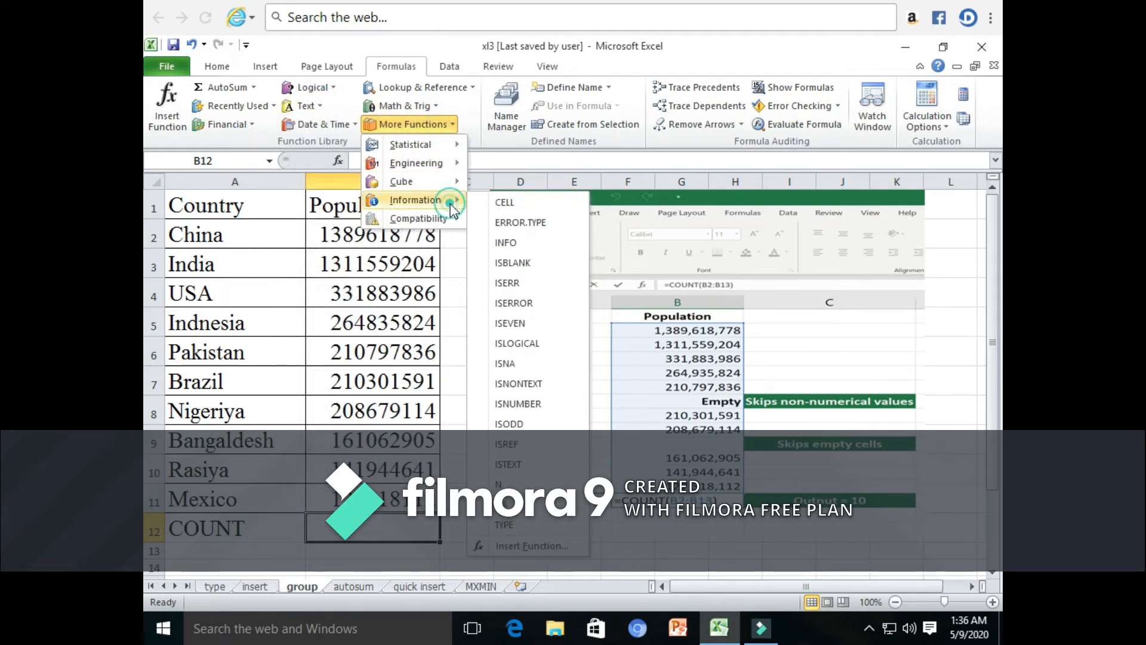
{"action": "left_click", "coordinate": [512, 552]}
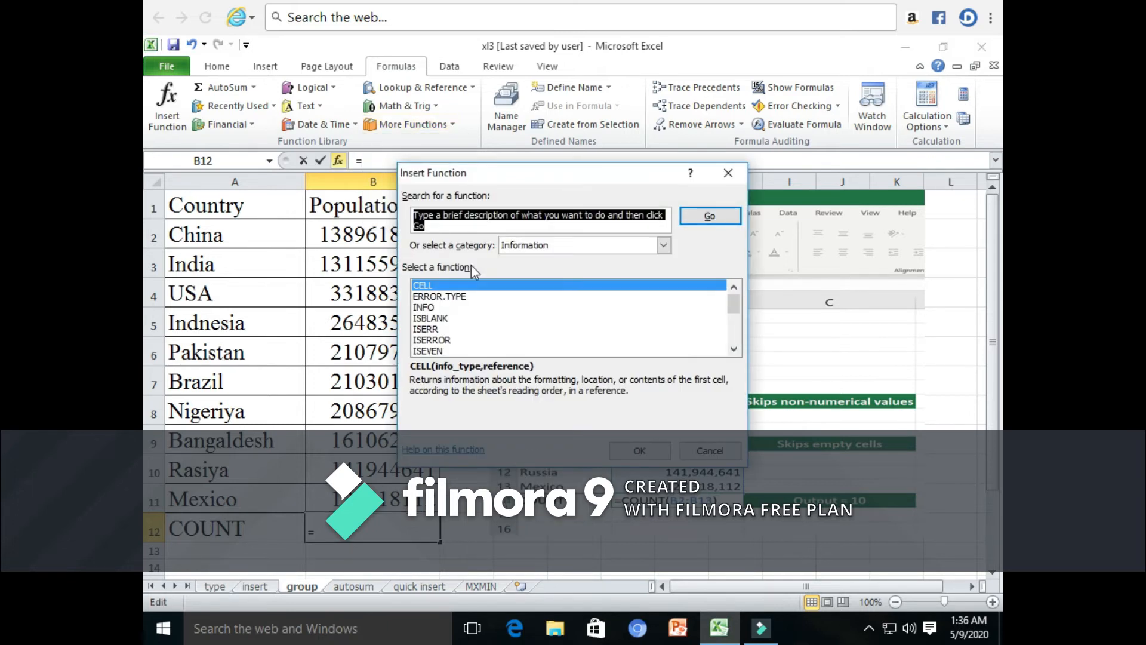
{"action": "type", "text": "count"}
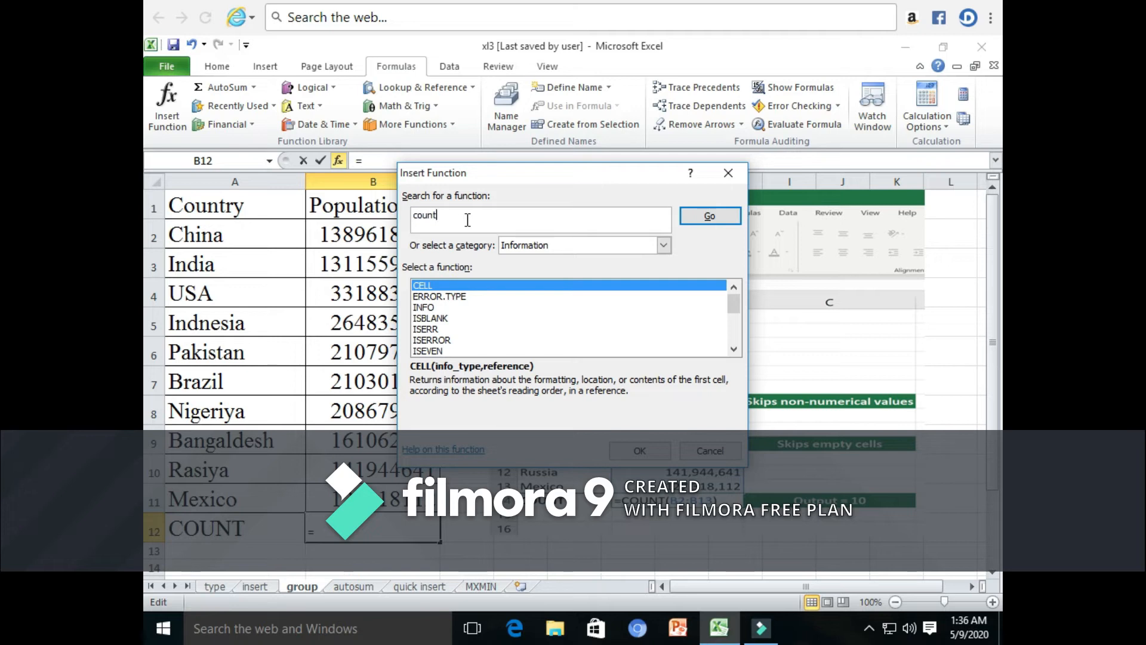
{"action": "left_click", "coordinate": [718, 214]}
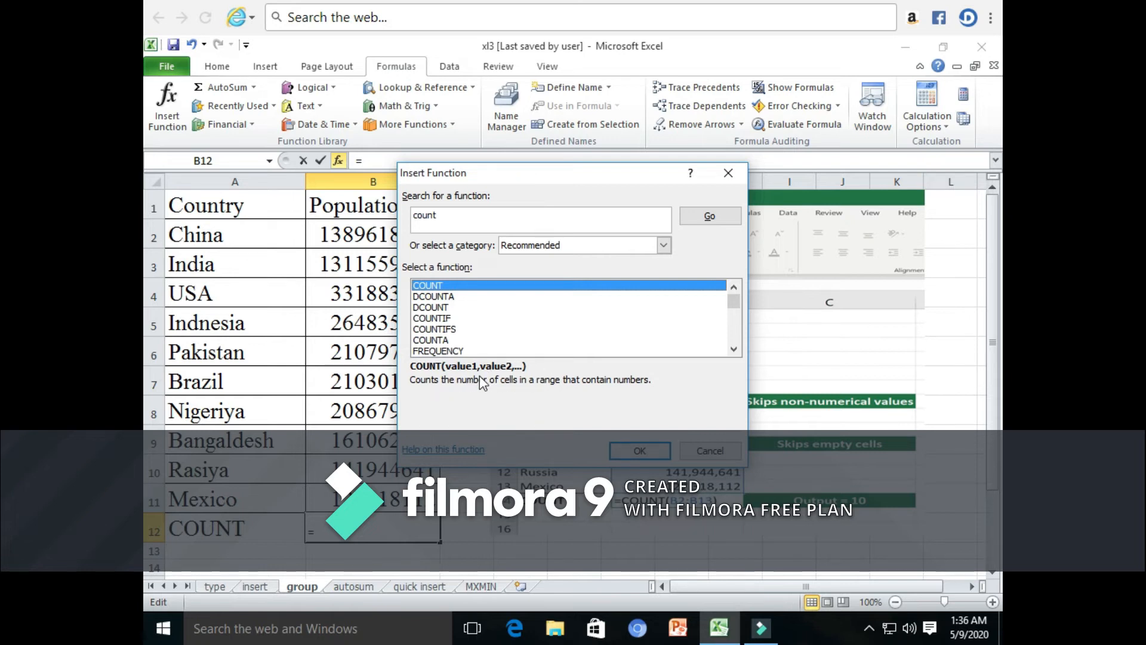
- Review the descriptions of the count-related functions, and insert COUNT over B2:B11 in cell B12
{"action": "left_click", "coordinate": [434, 297]}
{"action": "left_click", "coordinate": [429, 300]}
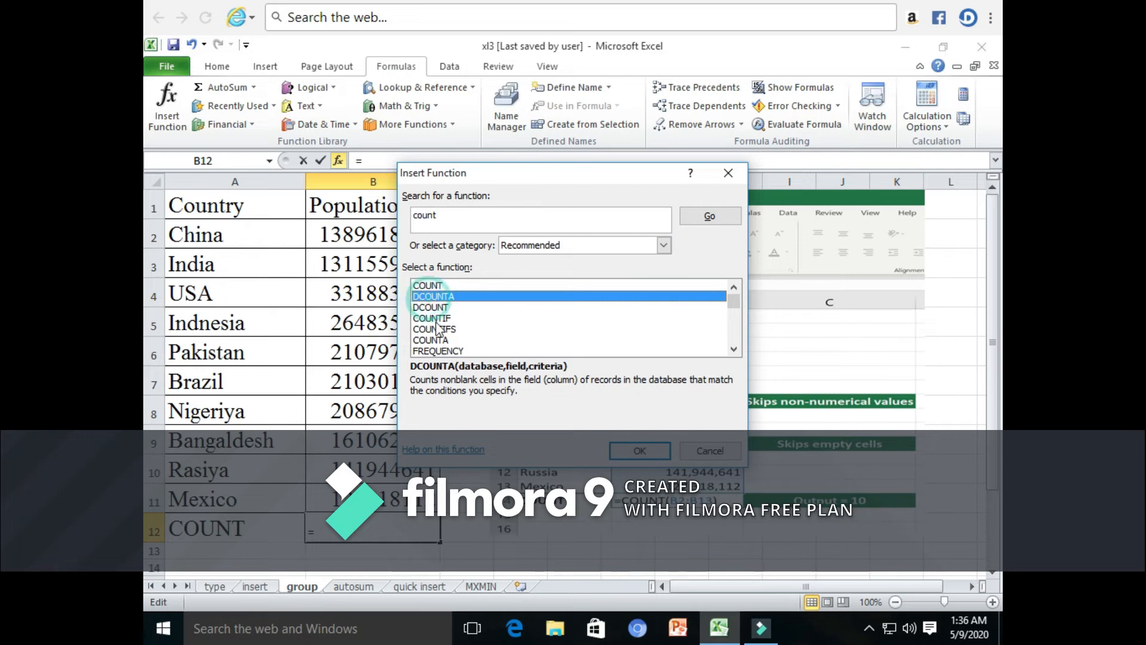
{"action": "left_click", "coordinate": [435, 321]}
{"action": "left_click", "coordinate": [437, 330]}
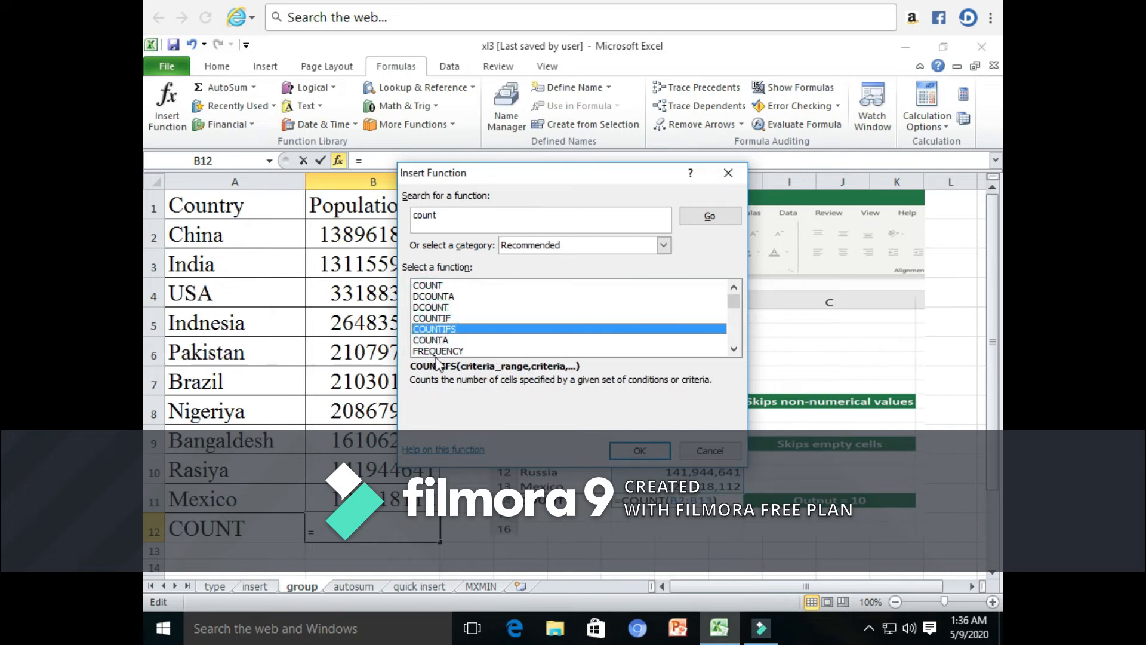
{"action": "left_click", "coordinate": [437, 353]}
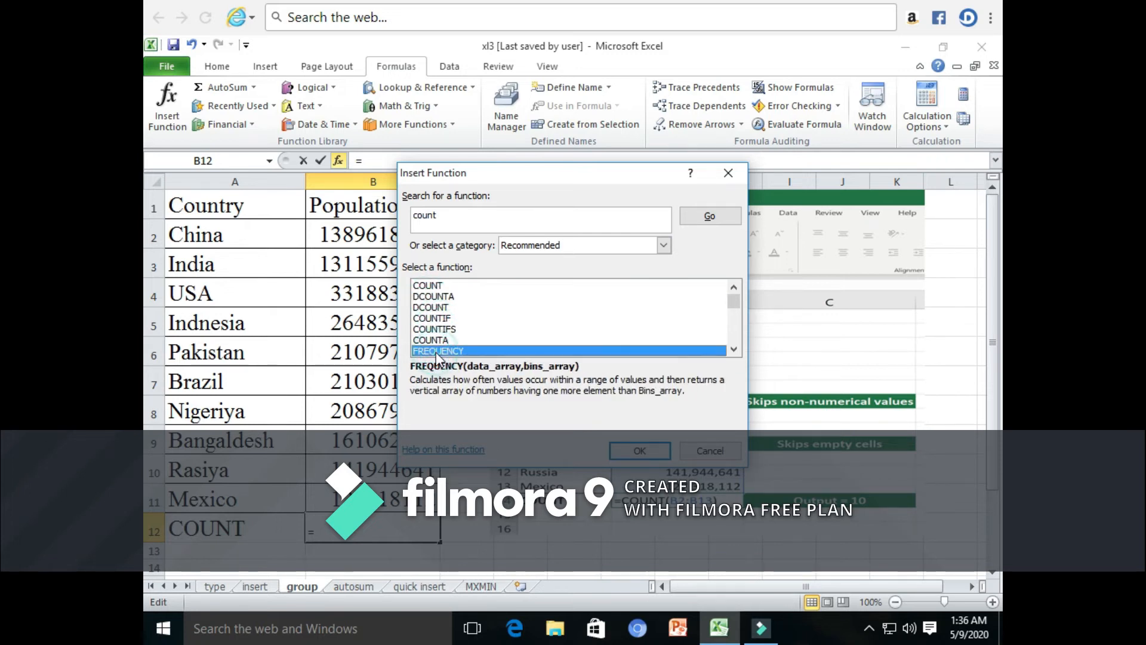
{"action": "left_click", "coordinate": [433, 284]}
{"action": "double_click", "coordinate": [434, 287]}
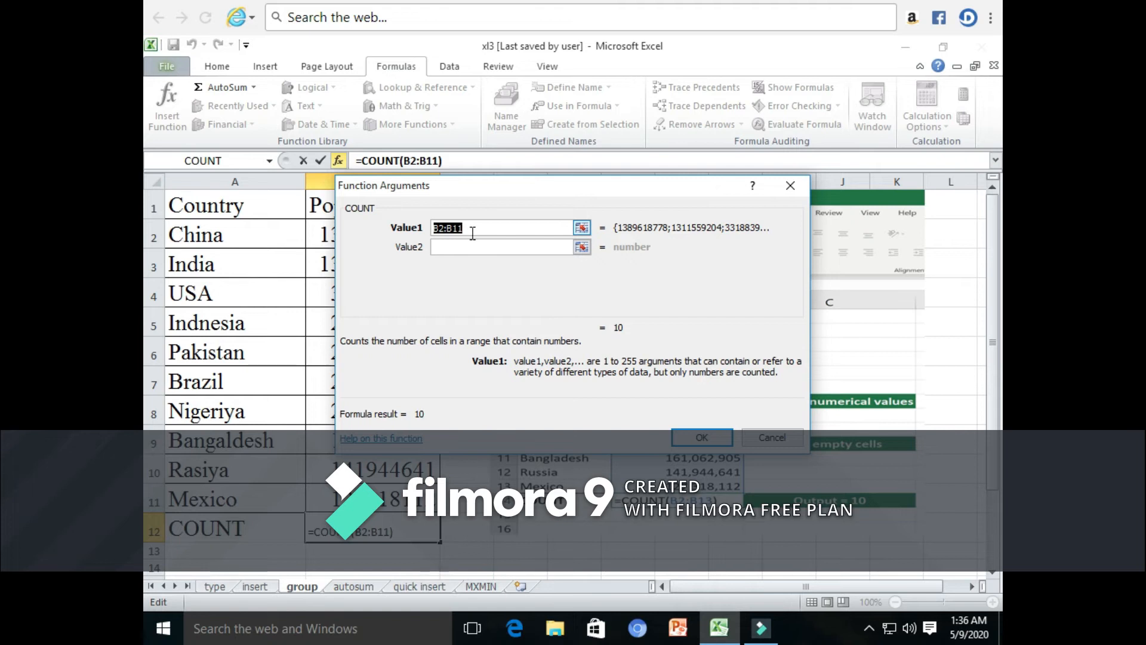
{"action": "left_click", "coordinate": [711, 439]}
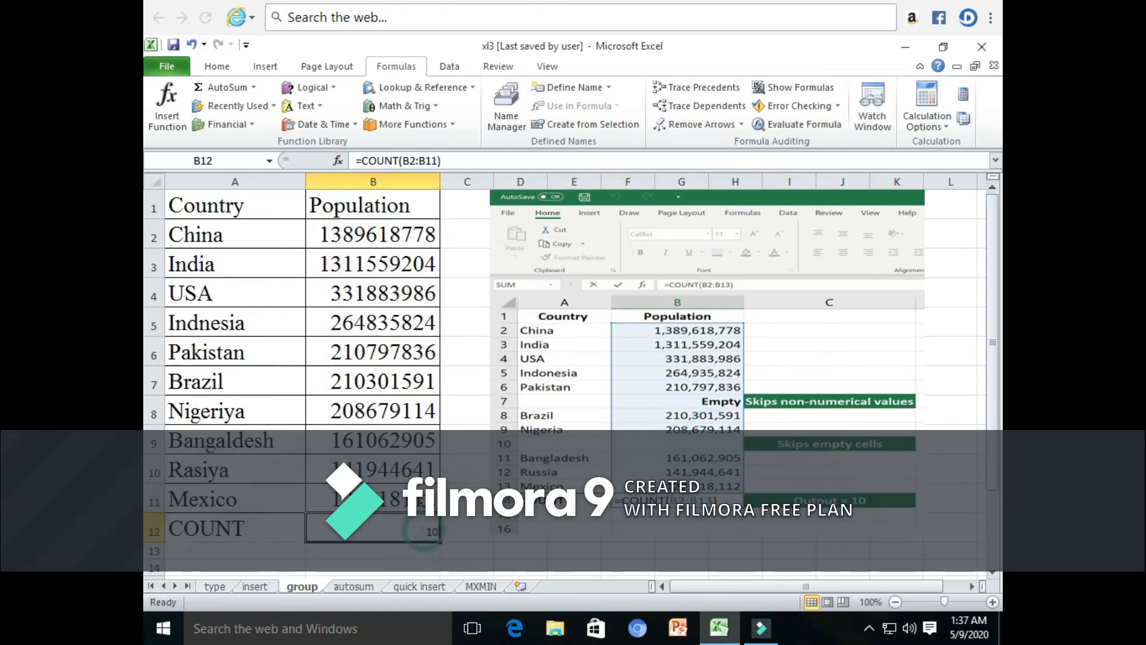
- Enlarge the font of the count result in cell B12 by several size increments
{"action": "left_click", "coordinate": [217, 66]}
{"action": "left_click", "coordinate": [356, 95]}
{"action": "left_click", "coordinate": [356, 94]}
{"action": "left_click", "coordinate": [356, 94]}
{"action": "left_click", "coordinate": [356, 95]}
{"action": "left_click", "coordinate": [355, 95]}
{"action": "left_click", "coordinate": [356, 94]}
{"action": "left_click", "coordinate": [356, 95]}
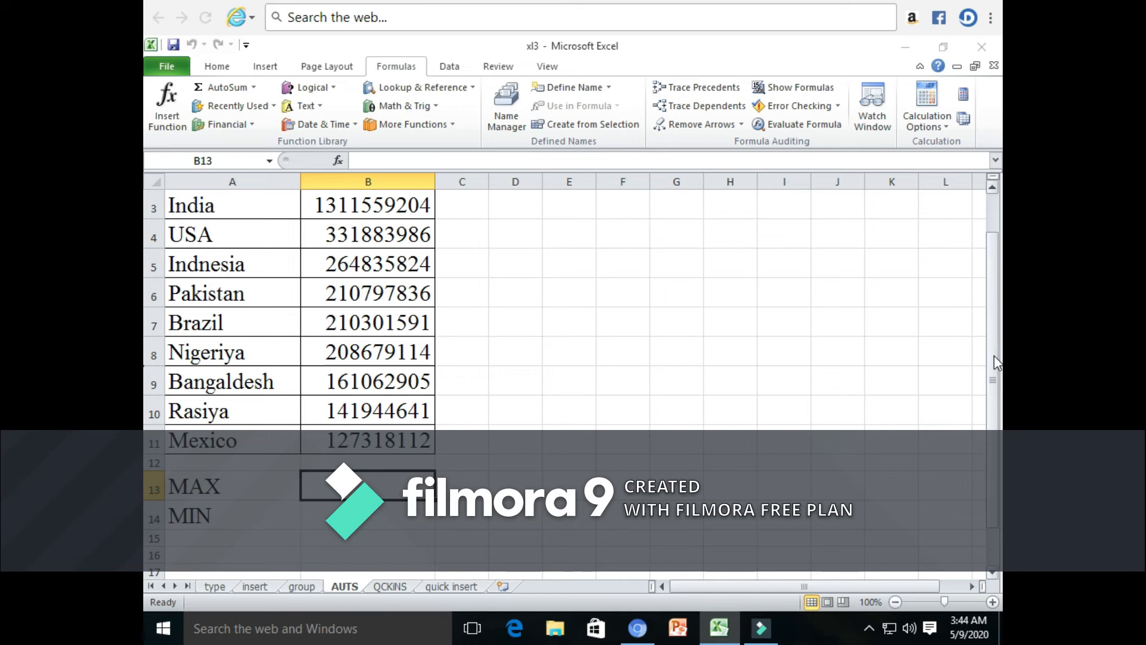
- Try AutoSum over B2:B12 in cell B13 beside MAX and clear the entry again
{"action": "left_click", "coordinate": [210, 67]}
{"action": "left_click", "coordinate": [393, 71]}
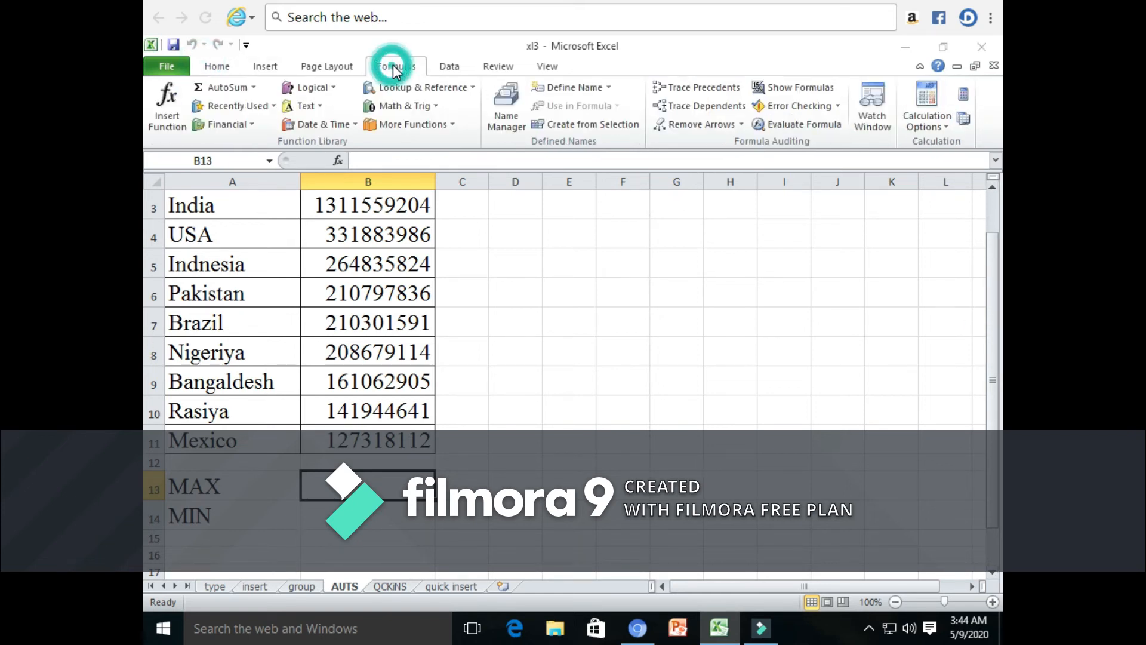
{"action": "left_click", "coordinate": [239, 91]}
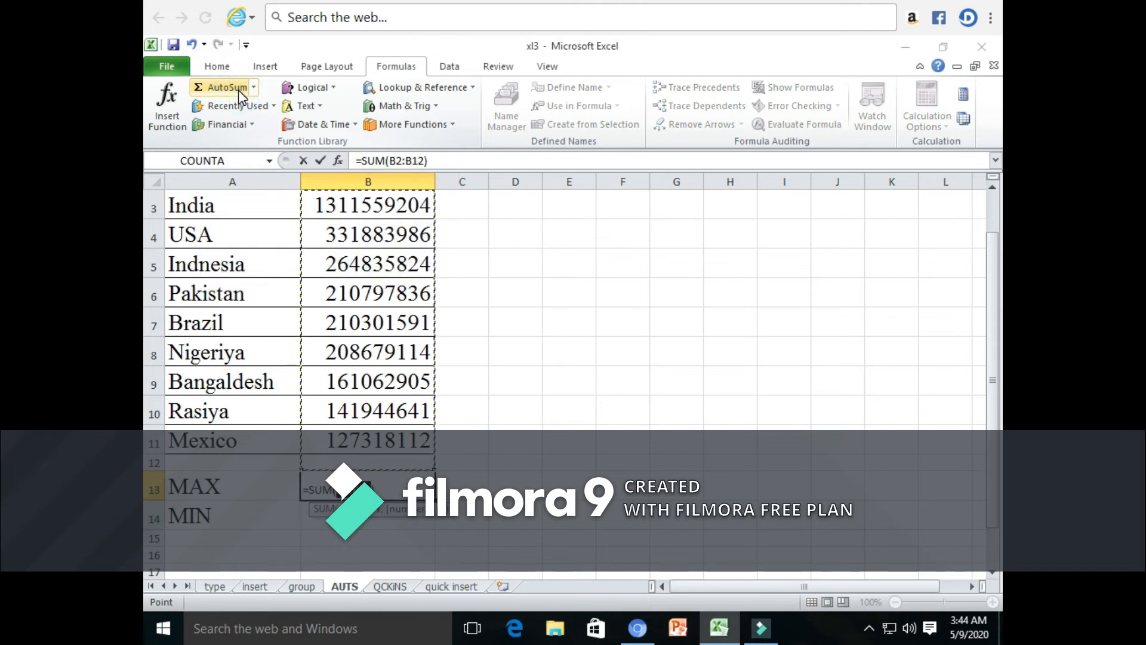
{"action": "key", "text": "Return"}
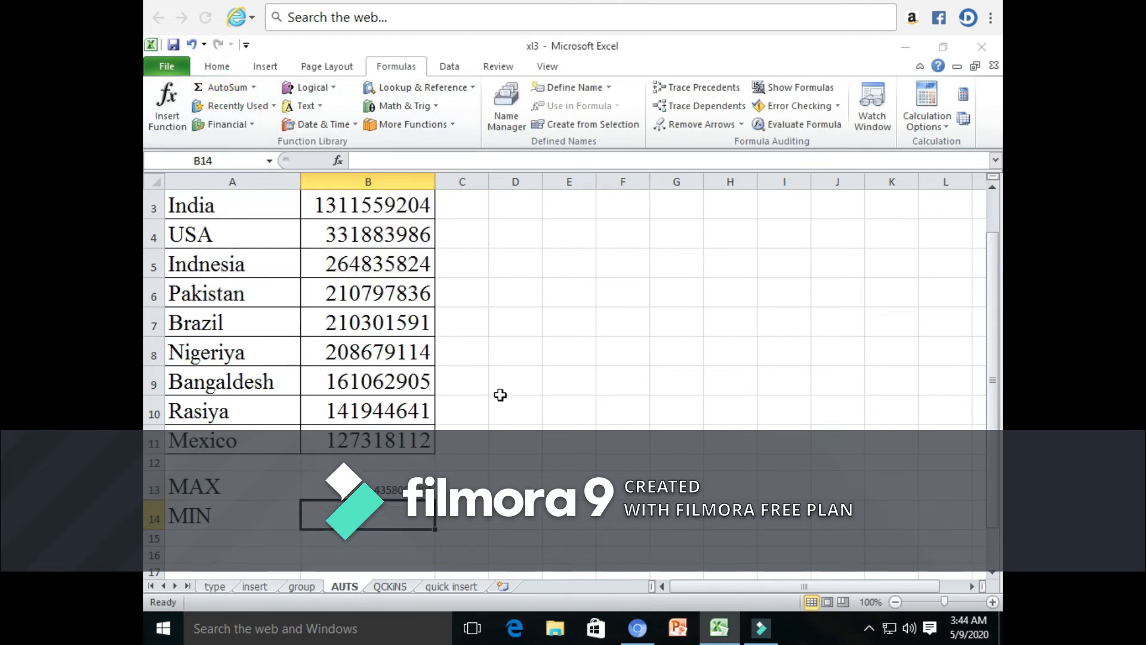
{"action": "left_click", "coordinate": [425, 485]}
{"action": "key", "text": "Delete"}
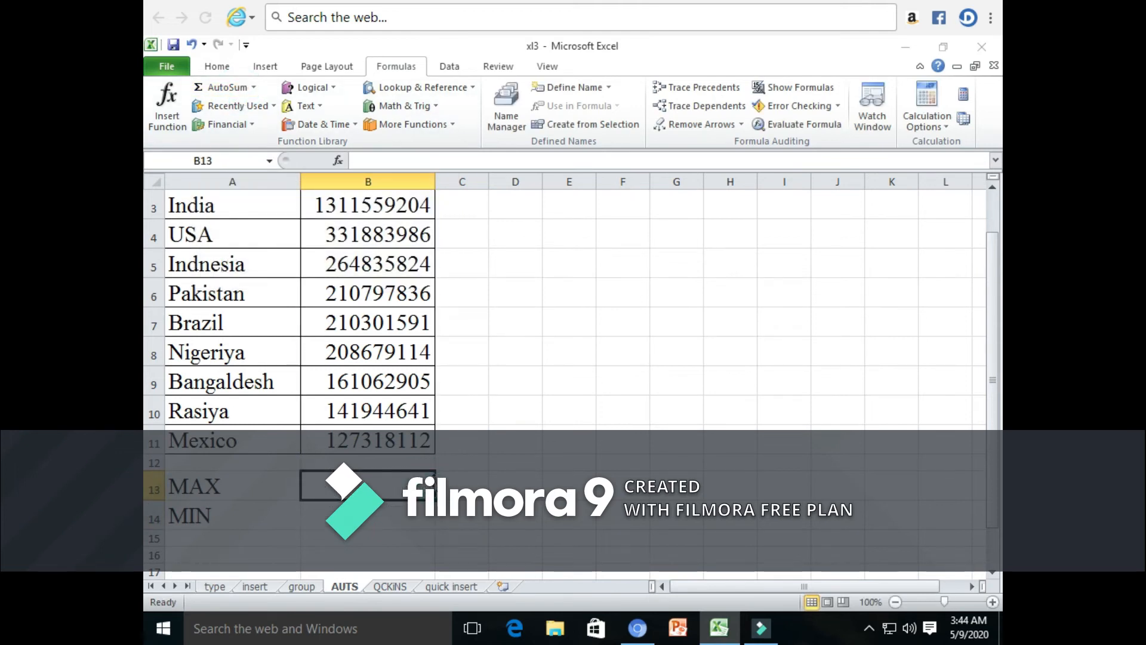
- Use AutoSum's Max option to enter =MAX(B2:B12) in cell B13
{"action": "left_click", "coordinate": [255, 87]}
{"action": "left_click", "coordinate": [228, 163]}
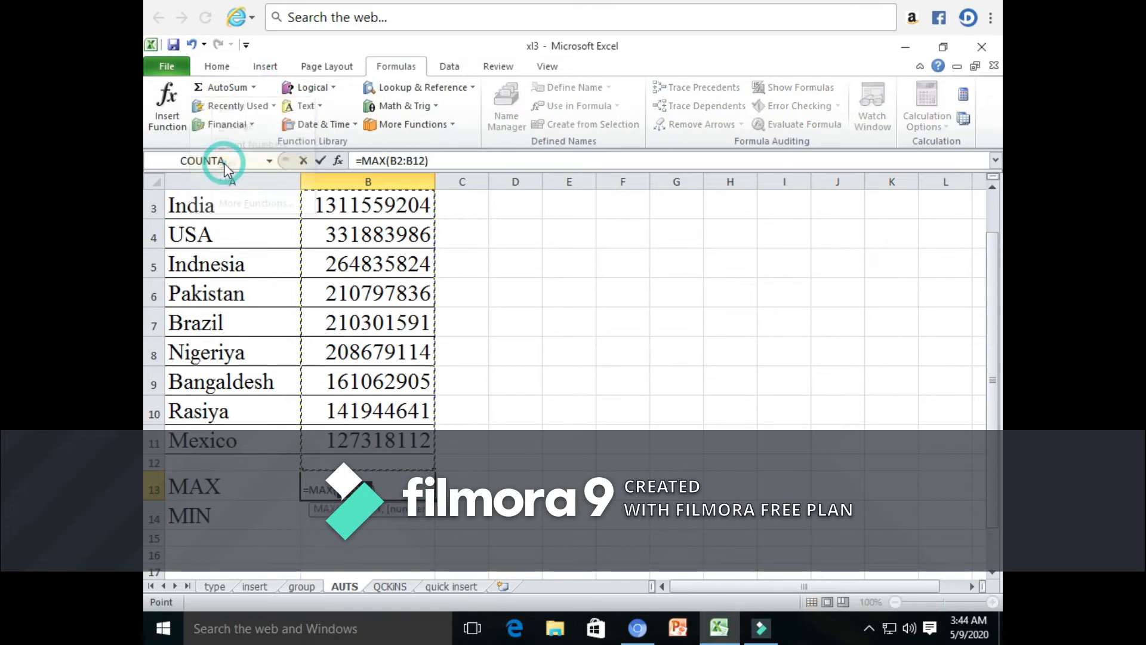
{"action": "key", "text": "Return"}
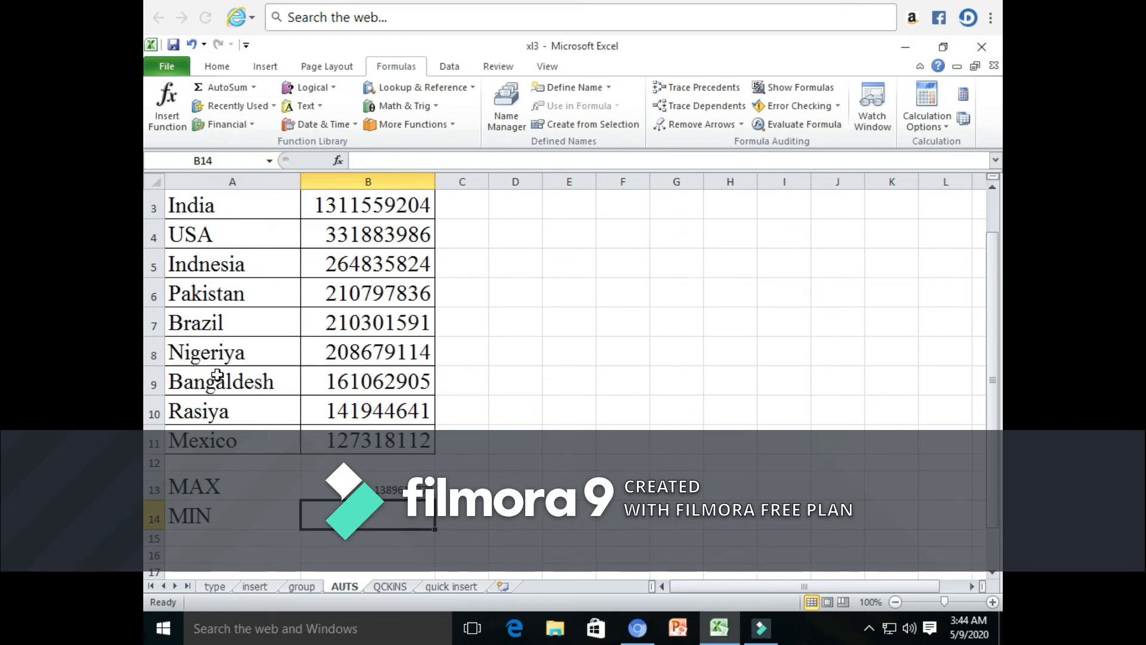
- Use AutoSum's Min option to enter =MIN(B13) in cell B14, accepting the suggested range
{"action": "left_click", "coordinate": [256, 88]}
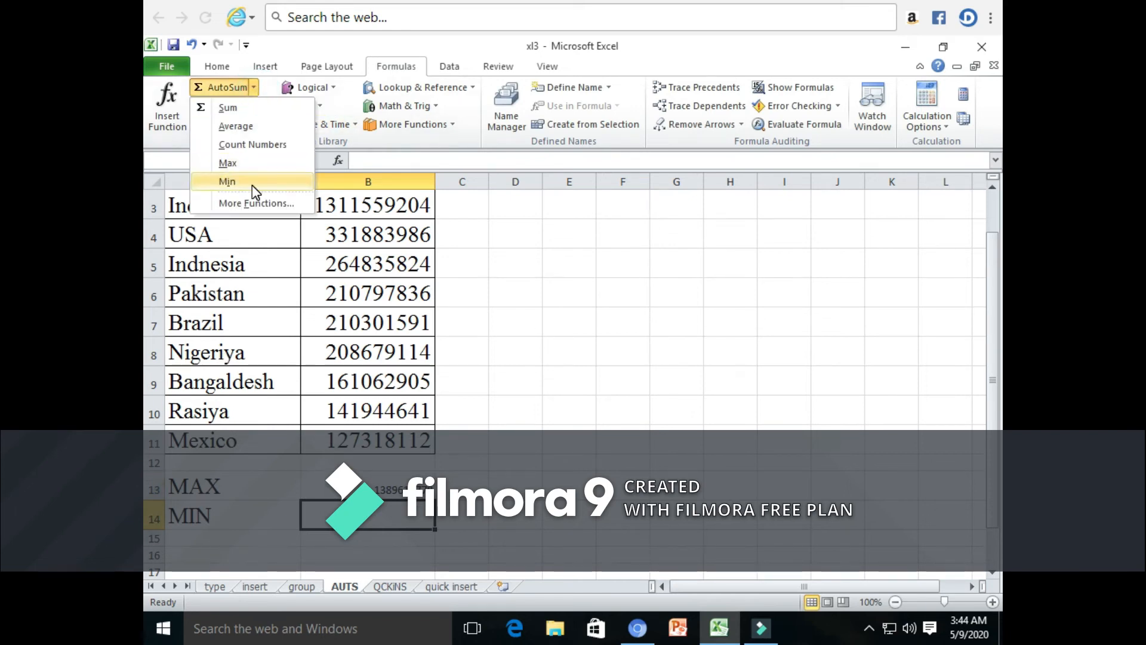
{"action": "left_click", "coordinate": [251, 179]}
{"action": "key", "text": "Return"}
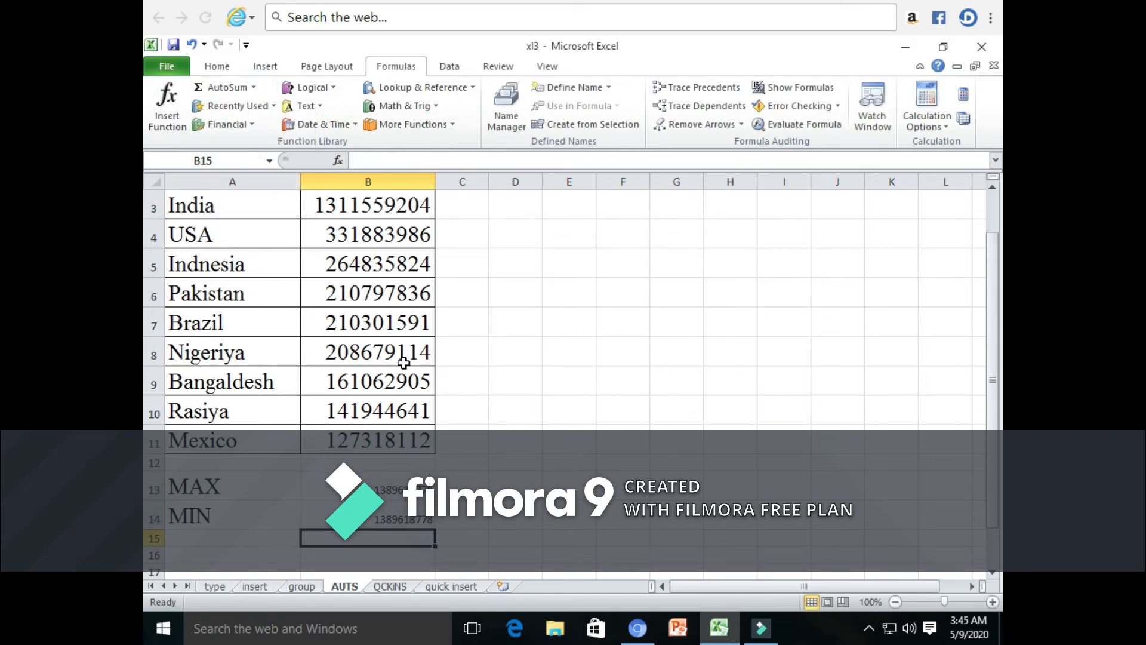
- Enlarge the font of the MAX result in cell B13 by four size increments
{"action": "left_click", "coordinate": [397, 483]}
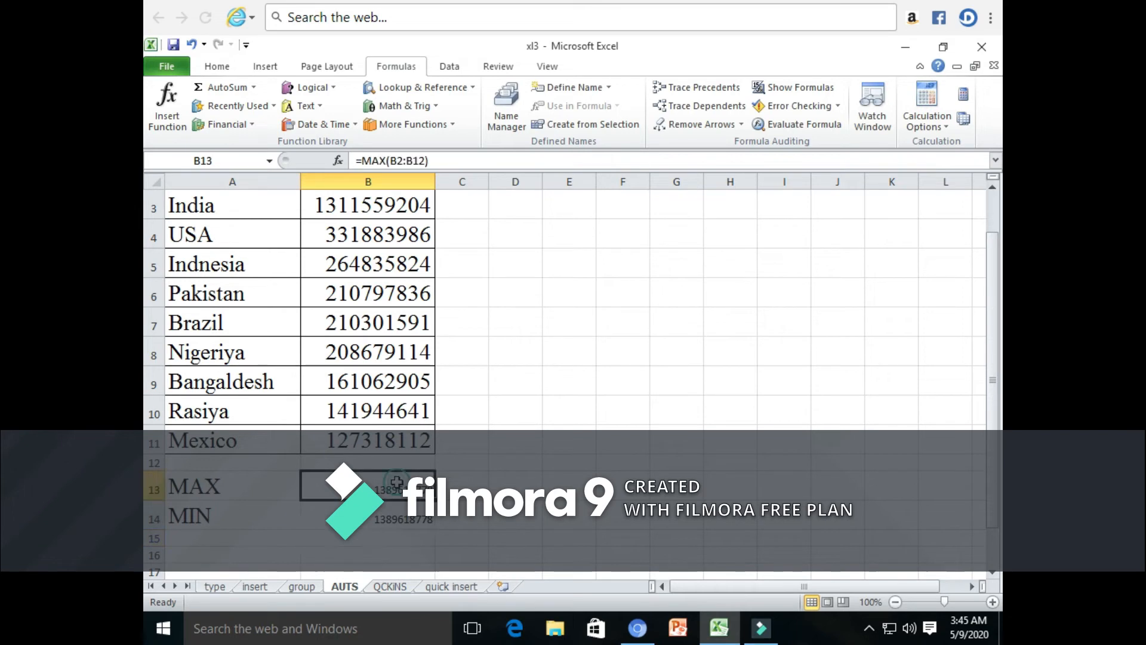
{"action": "left_click", "coordinate": [217, 66]}
{"action": "left_click", "coordinate": [357, 94]}
{"action": "left_click", "coordinate": [357, 94]}
{"action": "left_click", "coordinate": [357, 94]}
{"action": "left_click", "coordinate": [357, 94]}
- Enlarge the font of the MIN result in cell B14 by four size increments
{"action": "left_click", "coordinate": [387, 525]}
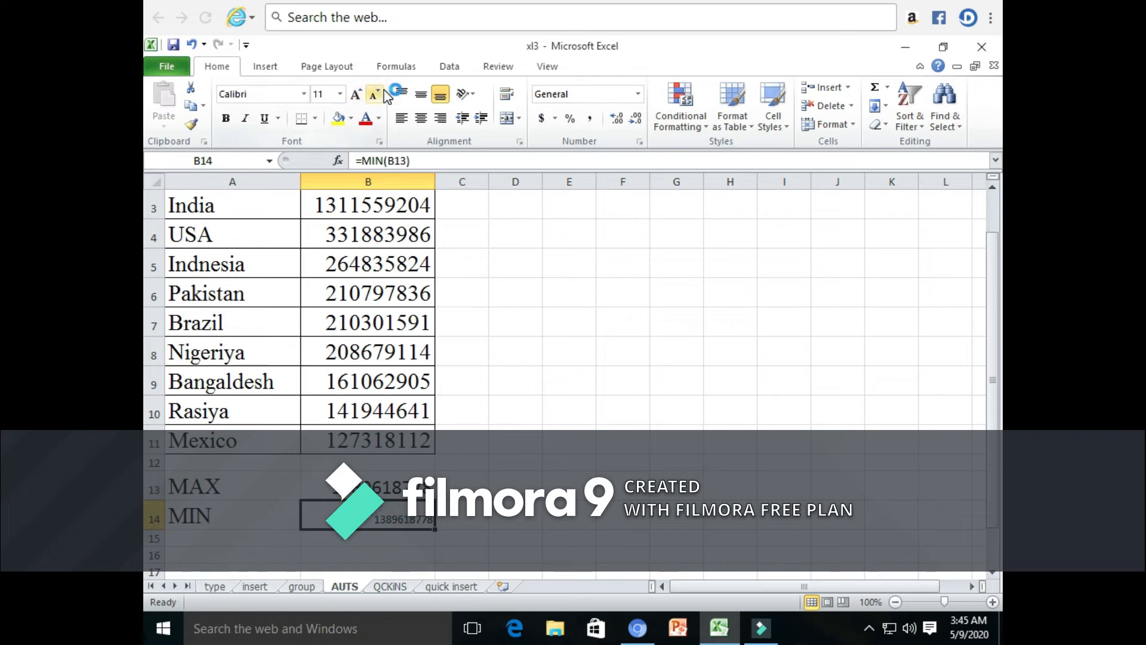
{"action": "left_click", "coordinate": [364, 95]}
{"action": "left_click", "coordinate": [364, 94]}
{"action": "left_click", "coordinate": [365, 95]}
{"action": "left_click", "coordinate": [365, 94]}
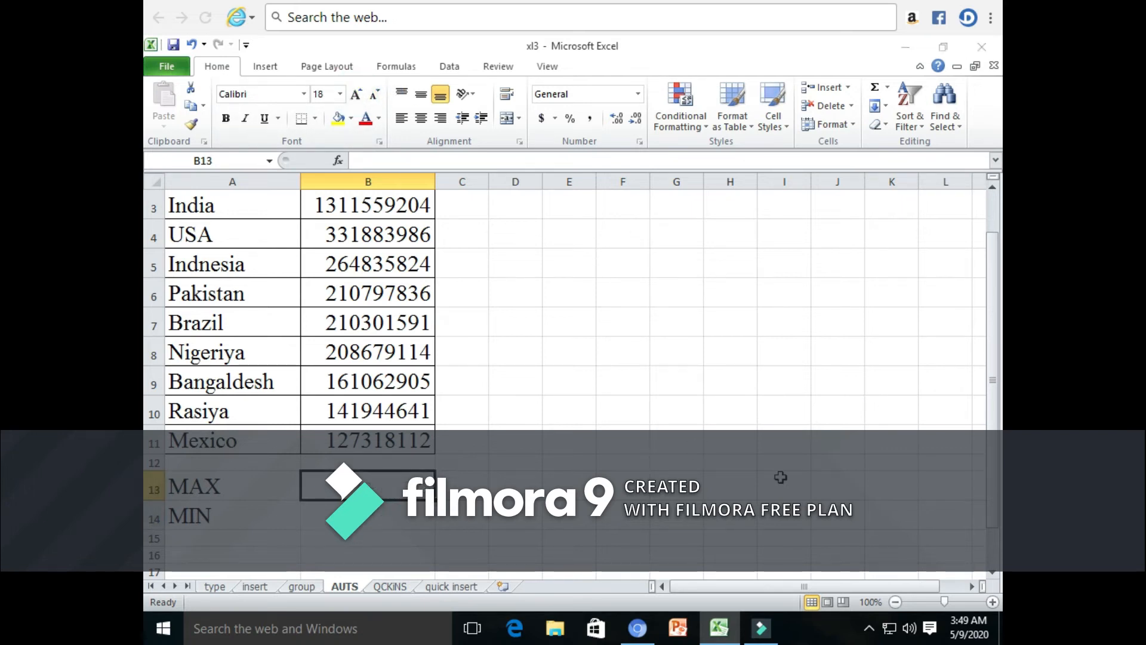
- Insert the MAX function in the emptied cell B13 using AutoSum's Max option
{"action": "left_click", "coordinate": [888, 89]}
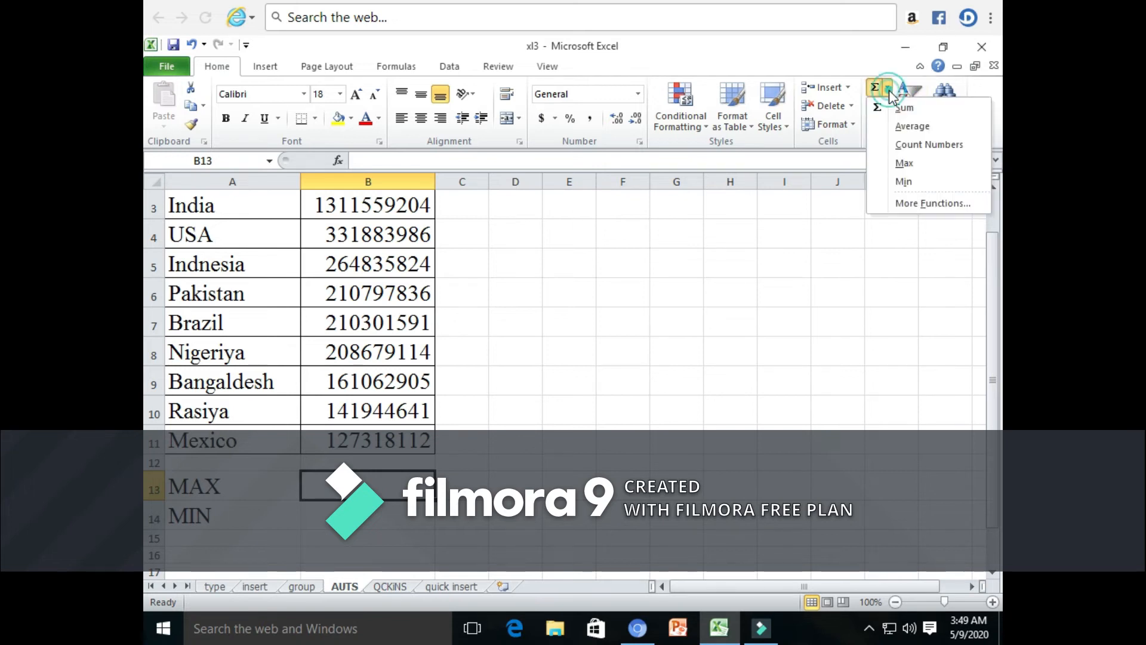
{"action": "left_click", "coordinate": [909, 168]}
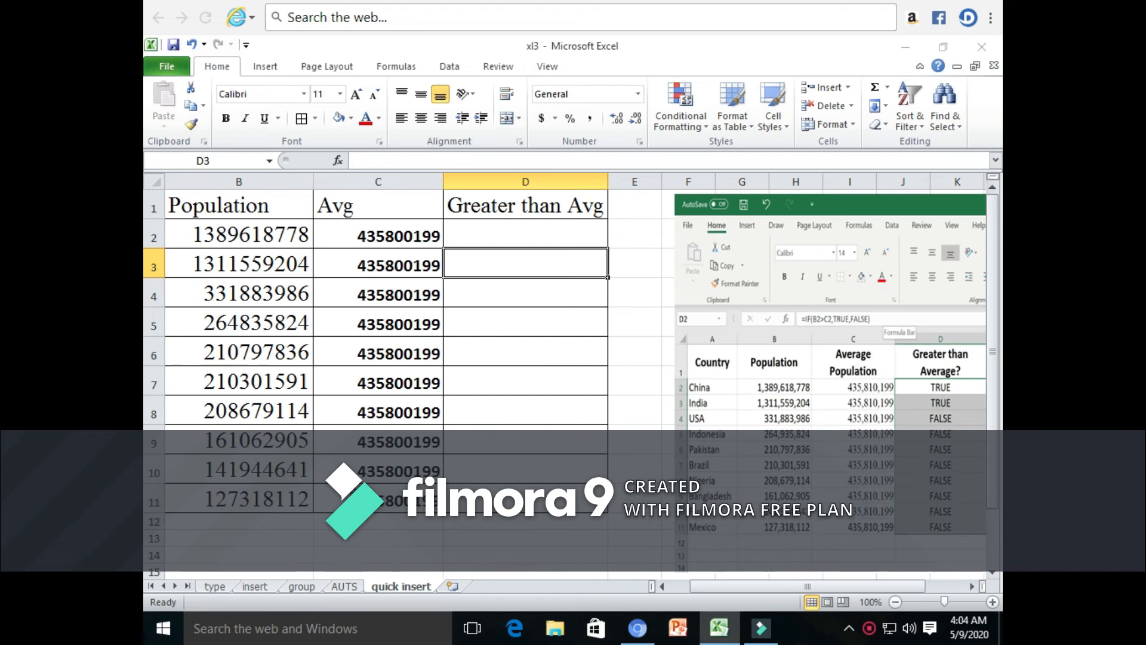
- Insert the IF function in cell D3 of the Greater than Avg column with the logical test B3>C3
{"action": "left_click", "coordinate": [414, 66]}
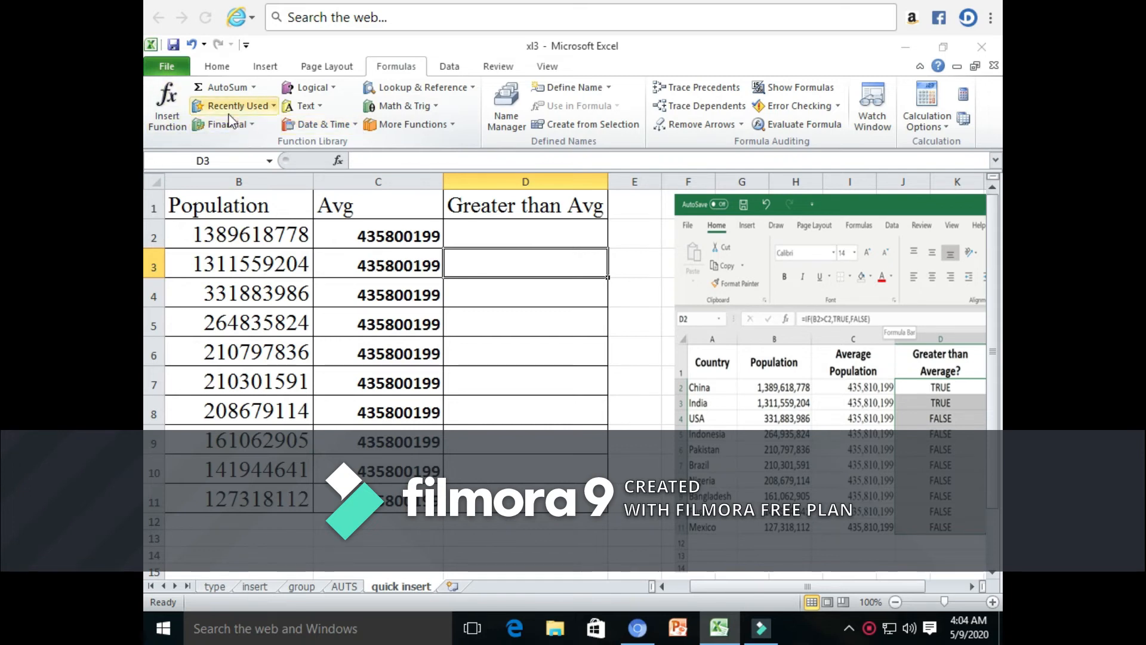
{"action": "left_click", "coordinate": [251, 107]}
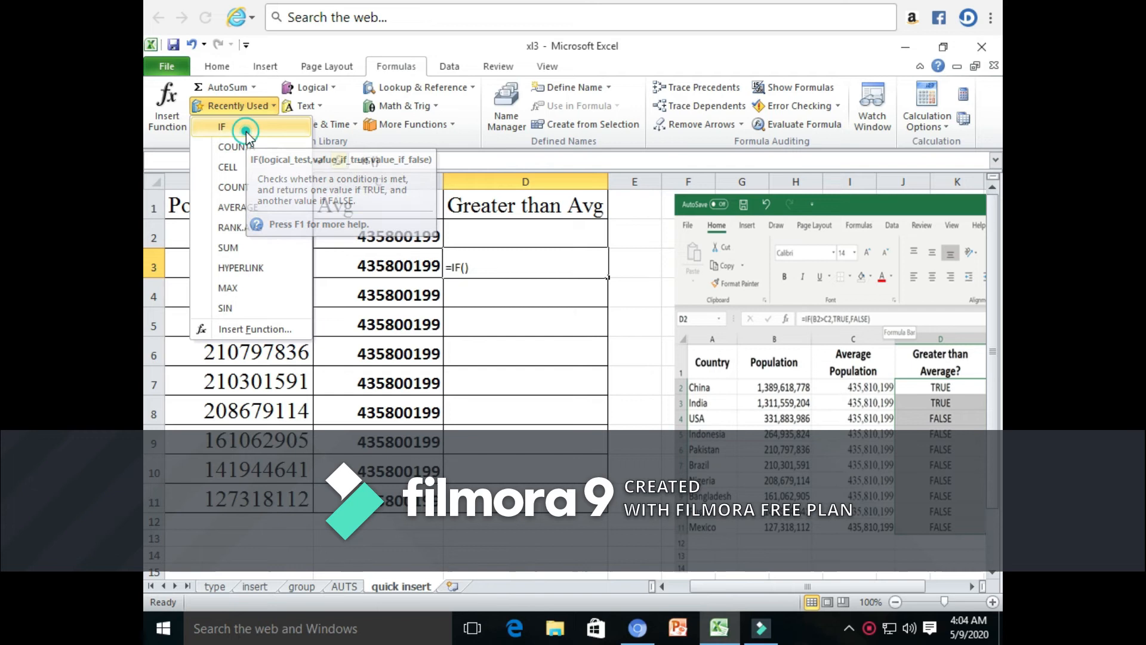
{"action": "left_click", "coordinate": [246, 128]}
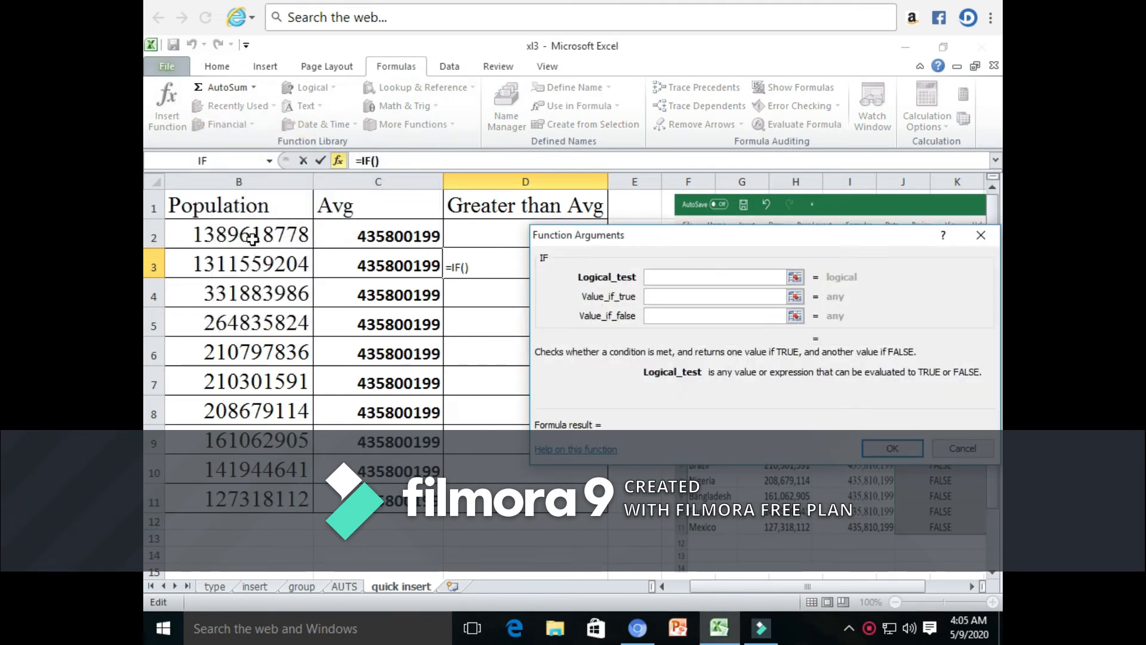
{"action": "left_click", "coordinate": [269, 264]}
{"action": "type", "text": ">"}
{"action": "left_click", "coordinate": [441, 269]}
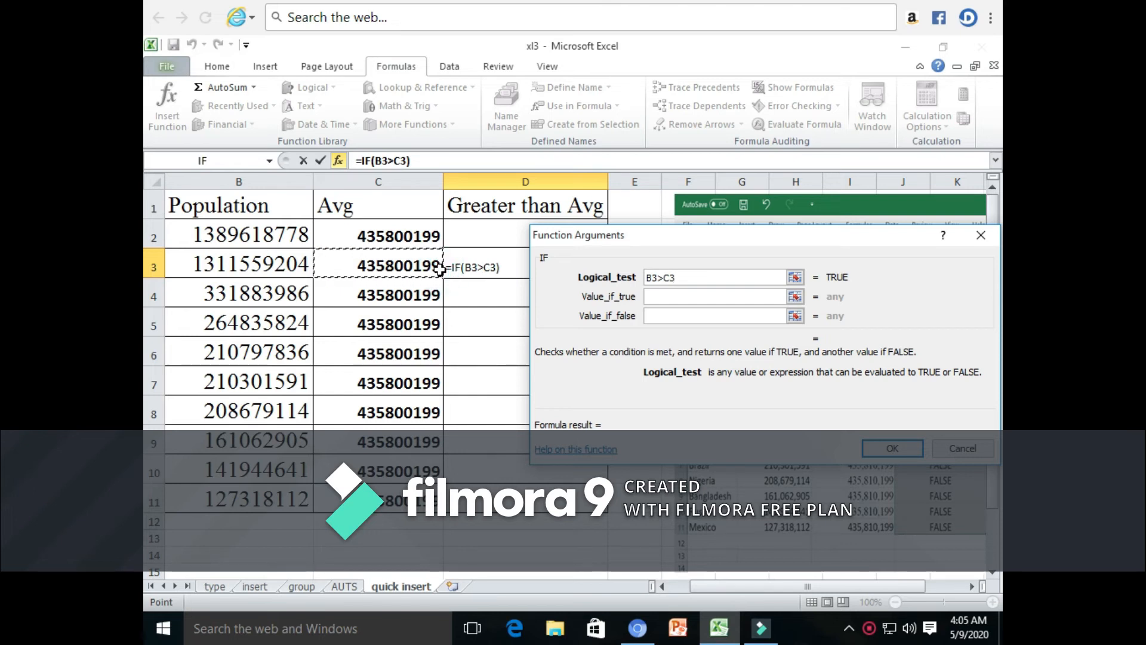
- Complete the IF function in D3 with TRUE as the value if true and FALSE as the value if false
{"action": "left_click", "coordinate": [670, 296]}
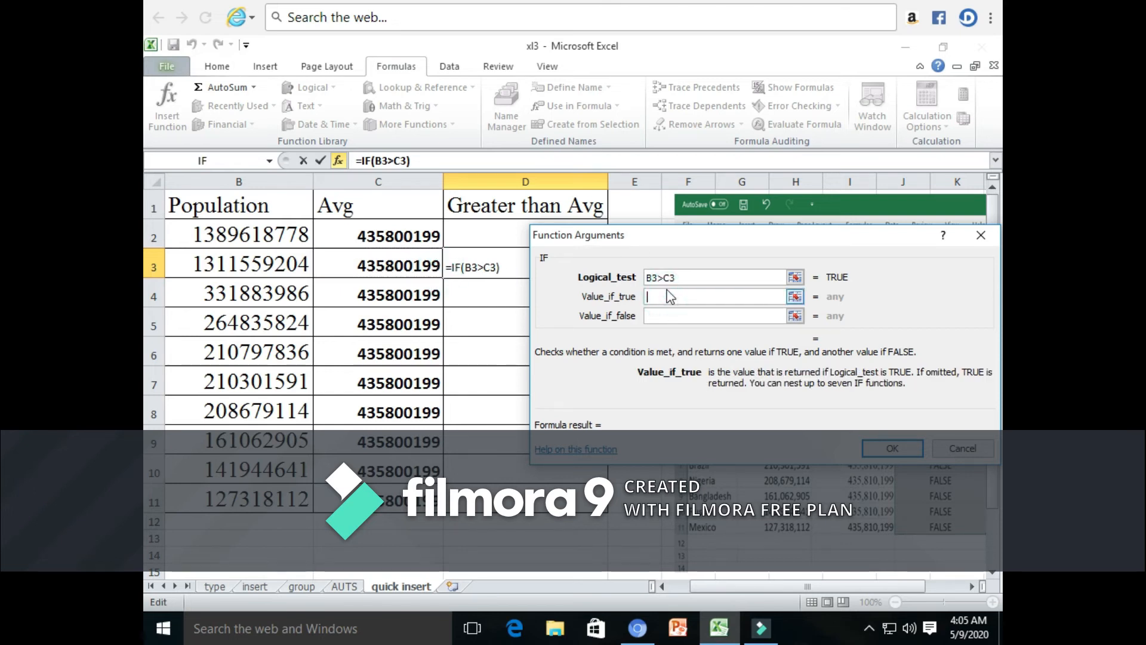
{"action": "type", "text": "TRUE"}
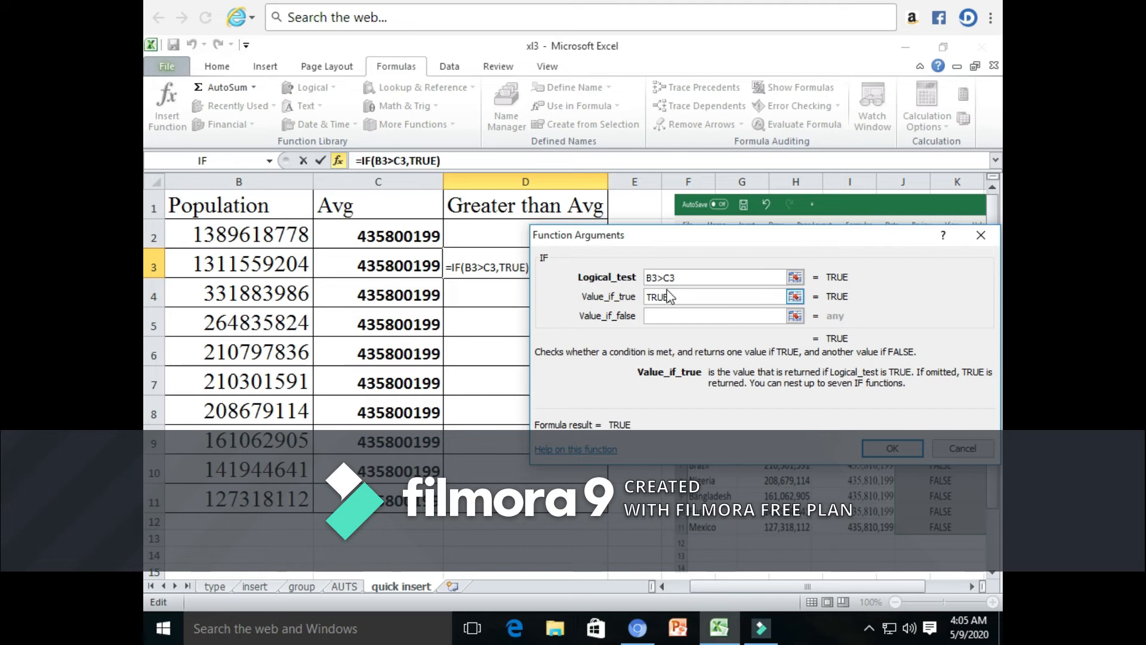
{"action": "left_click", "coordinate": [698, 315]}
{"action": "type", "text": "FALSE"}
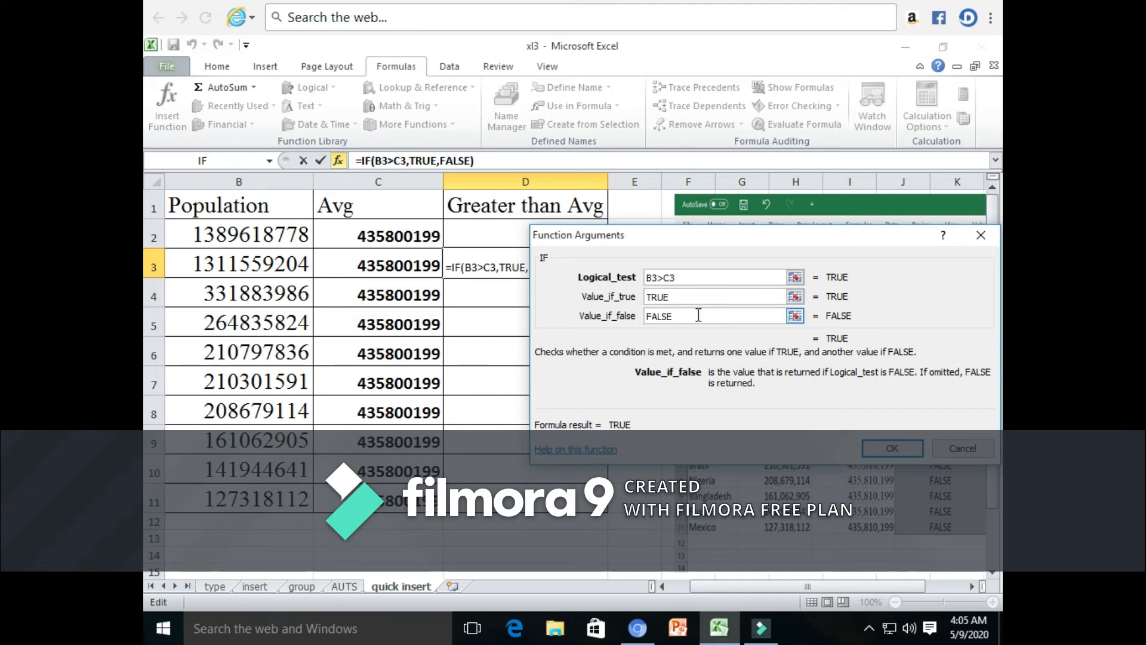
{"action": "left_click", "coordinate": [892, 449]}
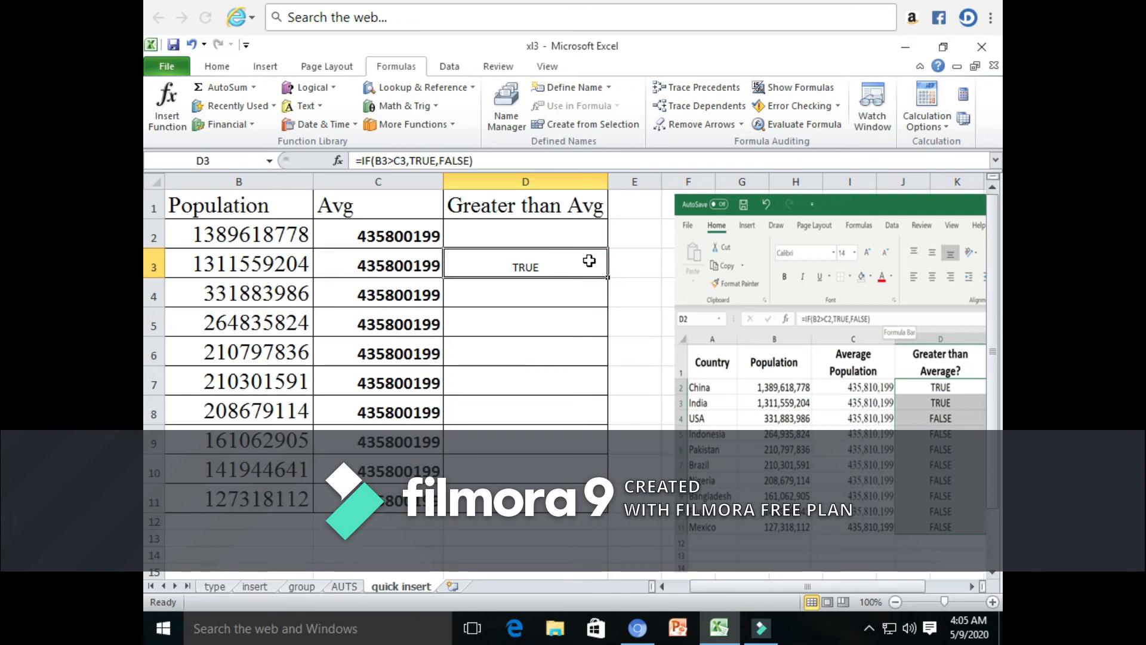
- Fill the IF formula from D3 down the Greater than Avg column to D11
{"action": "left_click", "coordinate": [583, 231]}
{"action": "left_click", "coordinate": [596, 263]}
{"action": "left_click", "coordinate": [618, 320]}
{"action": "left_click", "coordinate": [588, 259]}
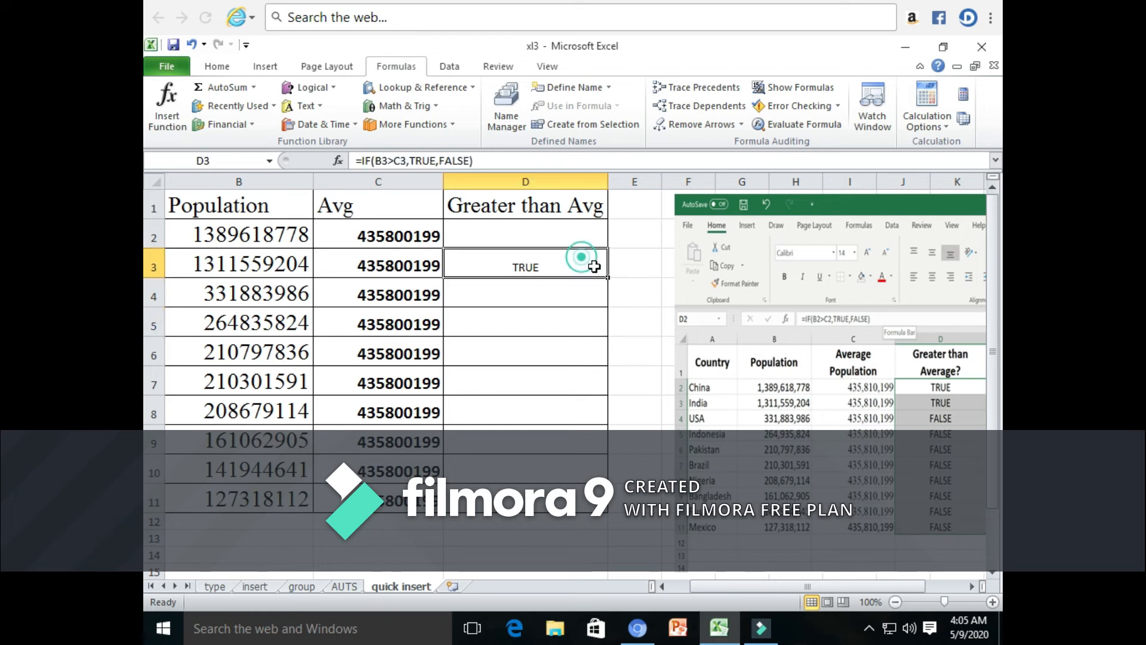
{"action": "left_click_drag", "start_coordinate": [608, 277], "coordinate": [604, 500]}
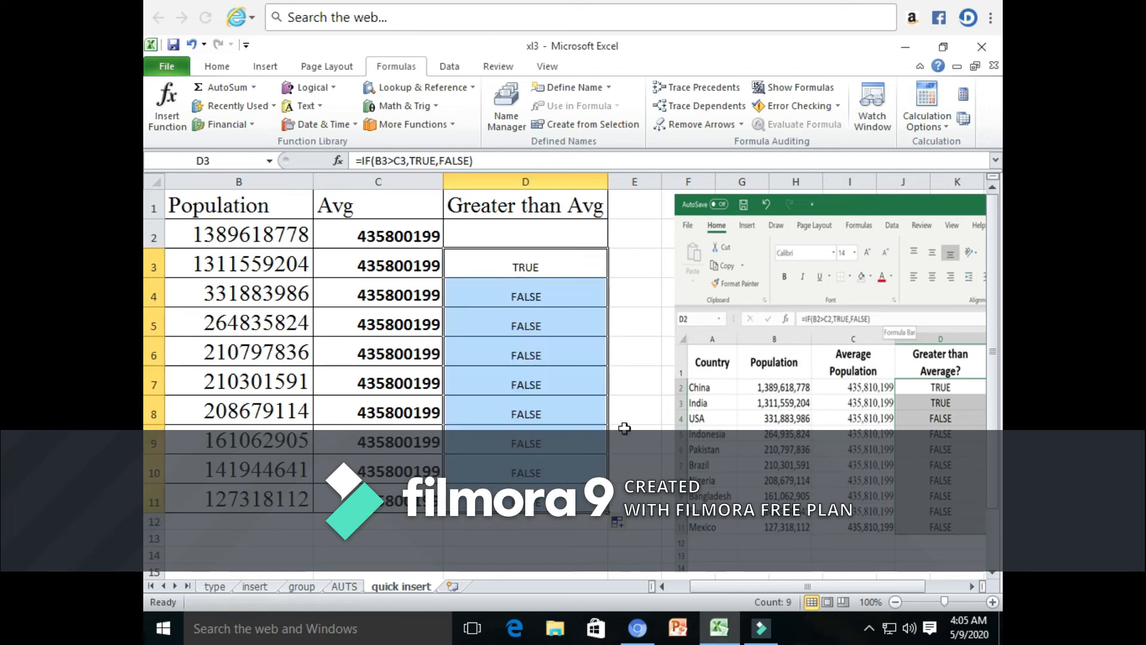
- Extend the IF formula from D3 upward into cell D2
{"action": "left_click", "coordinate": [609, 241]}
{"action": "left_click", "coordinate": [579, 261]}
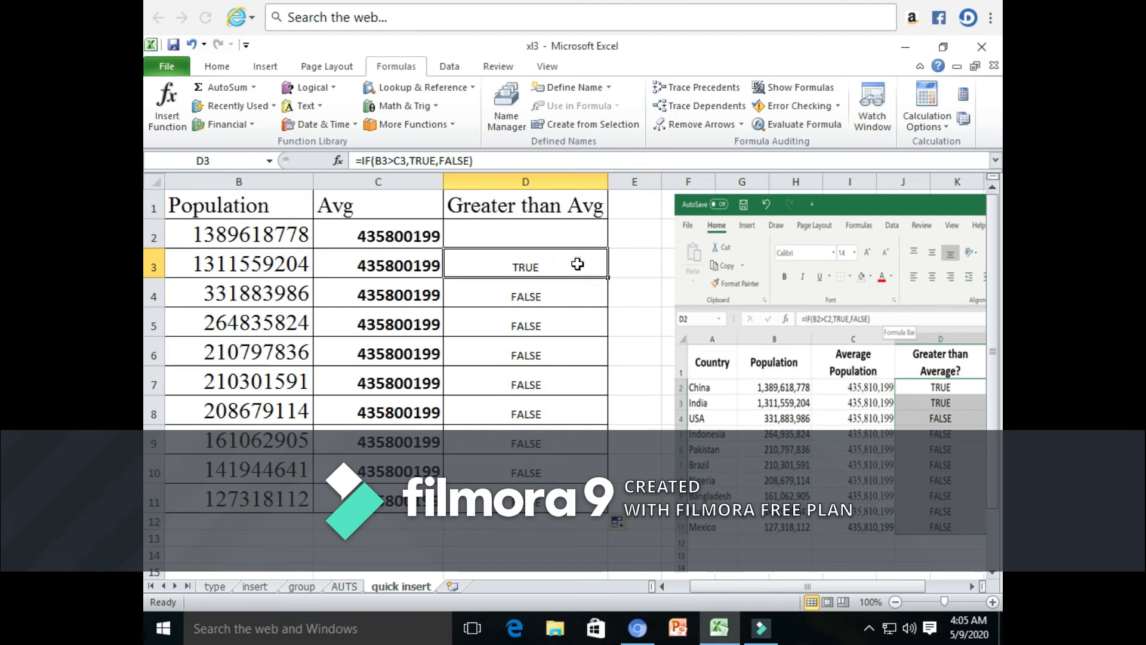
{"action": "left_click_drag", "start_coordinate": [606, 278], "coordinate": [607, 231]}
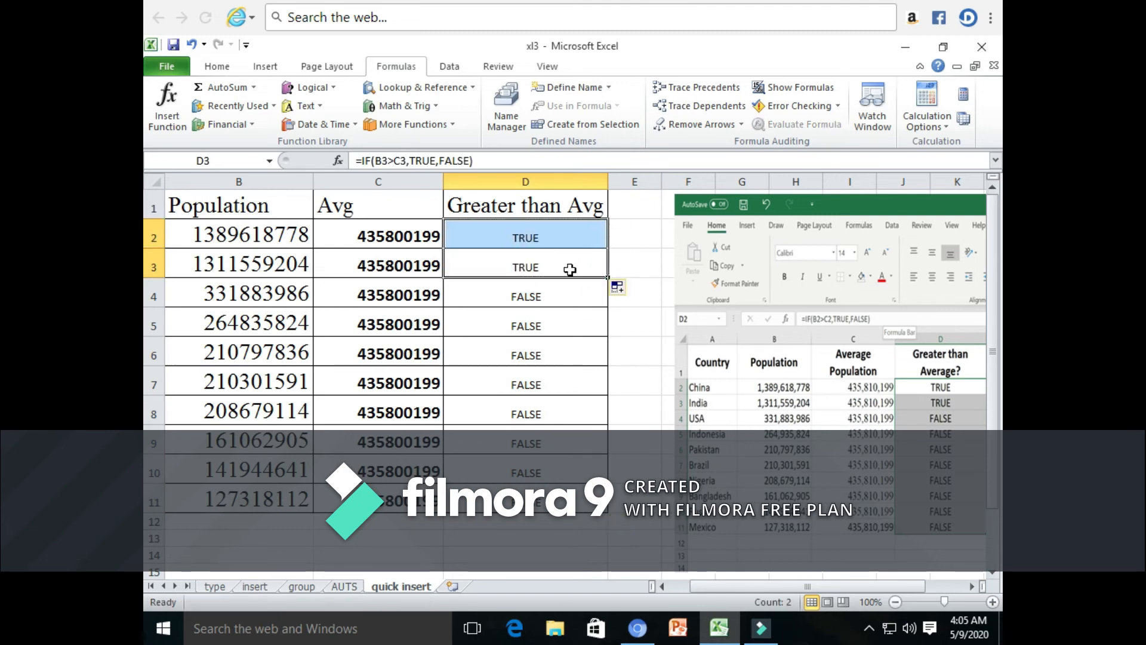
- Highlight the TRUE cells D2 and D3 with the same fill colour
{"action": "left_click", "coordinate": [564, 230]}
{"action": "left_click", "coordinate": [228, 72]}
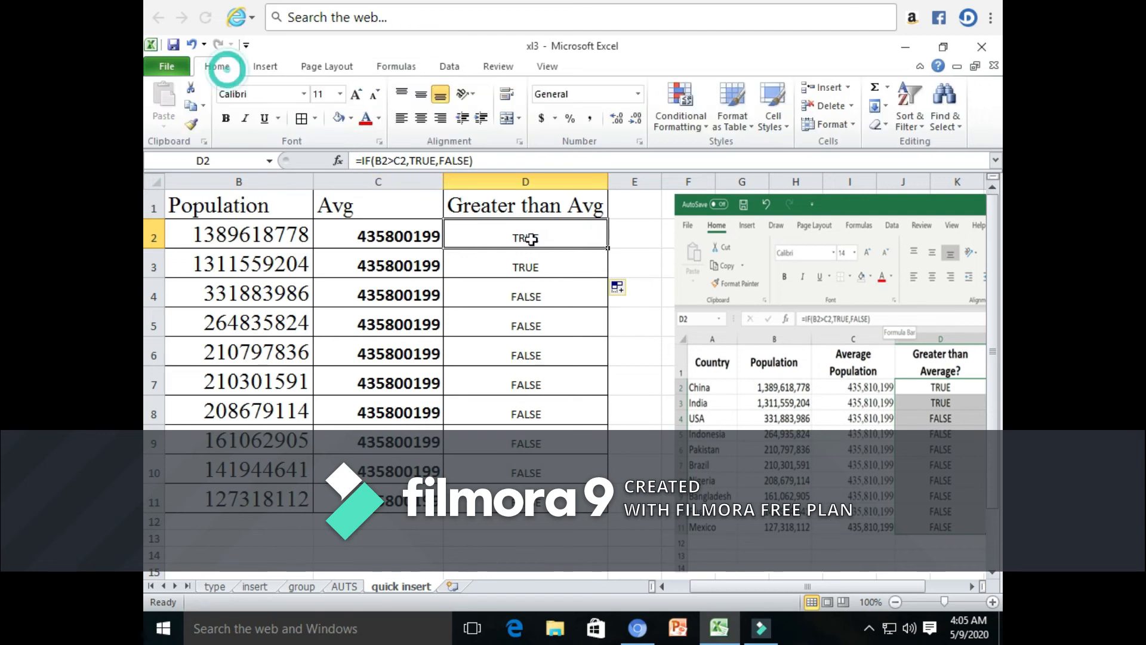
{"action": "left_click", "coordinate": [351, 117]}
{"action": "left_click", "coordinate": [379, 241]}
{"action": "left_click", "coordinate": [501, 260]}
{"action": "left_click", "coordinate": [339, 118]}
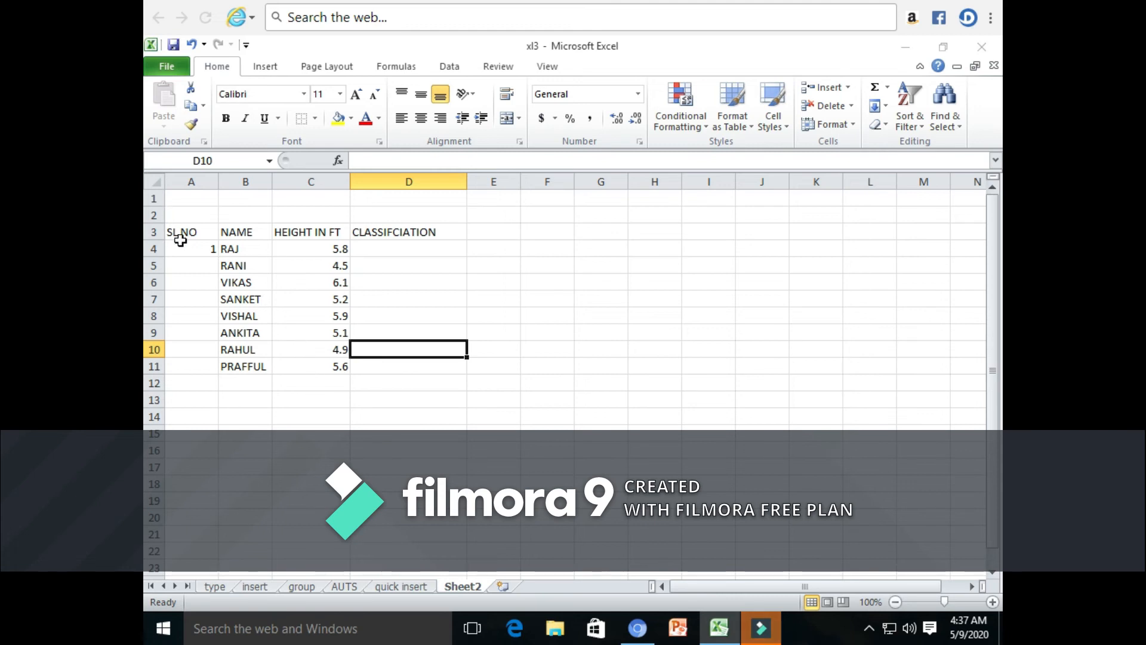
- Apply all borders to the height table in A3:D11
{"action": "left_click_drag", "start_coordinate": [180, 239], "coordinate": [401, 365]}
{"action": "left_click", "coordinate": [315, 118]}
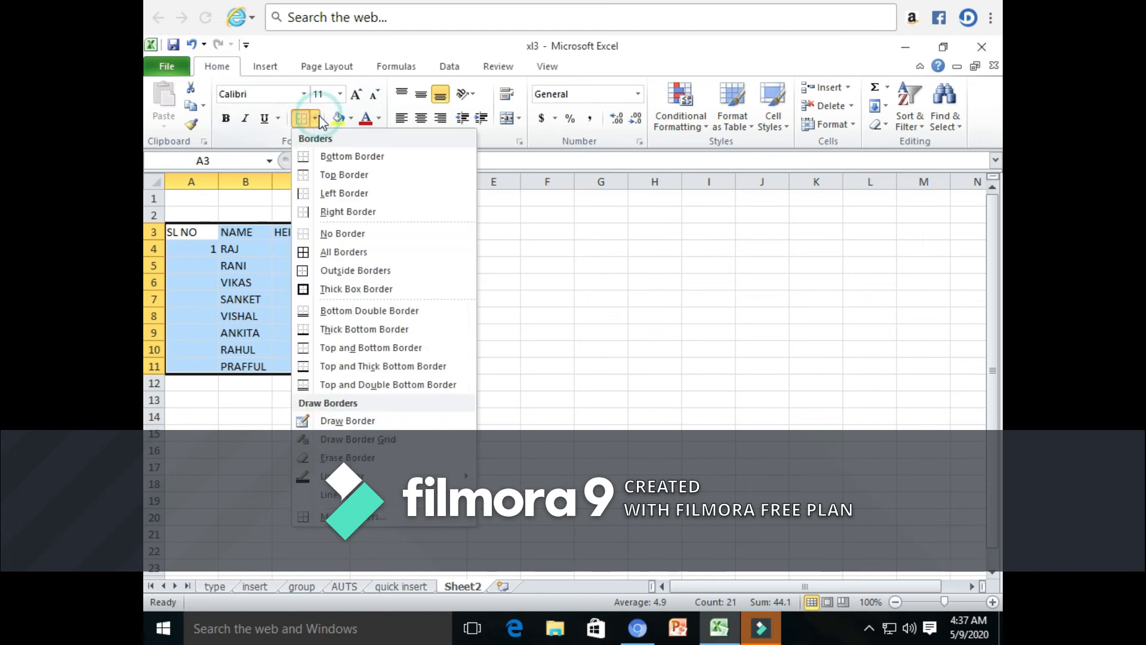
{"action": "left_click", "coordinate": [331, 251]}
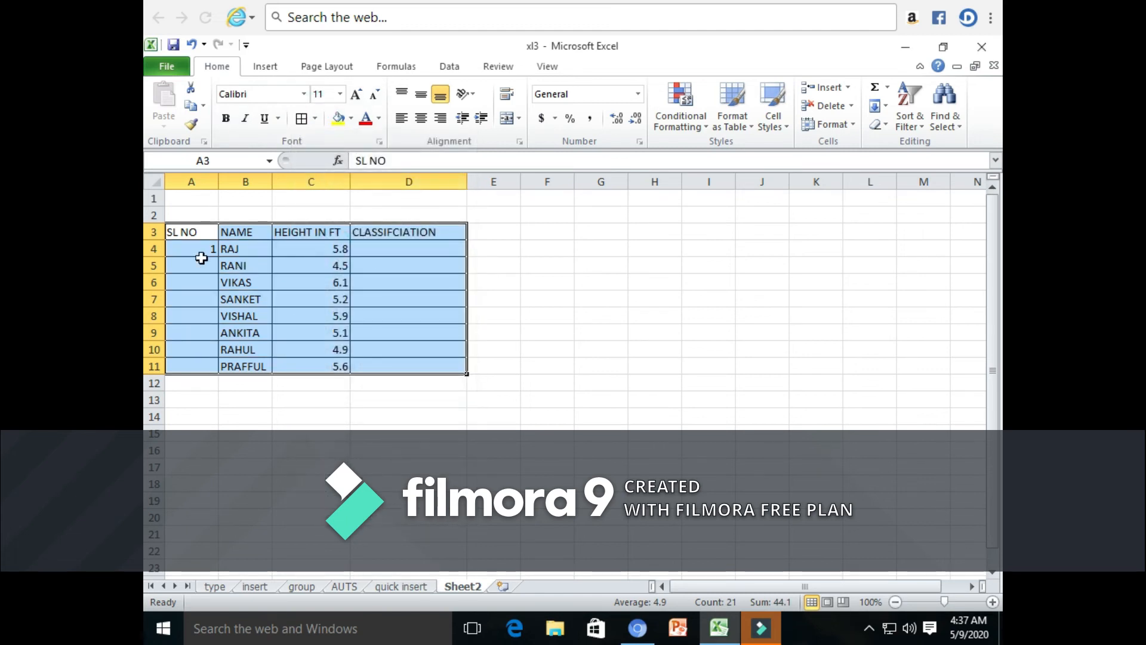
{"action": "left_click", "coordinate": [406, 239]}
- Enter 2 in cell A5 and fill the SL NO series from A4:A5 down to A11
{"action": "left_click", "coordinate": [212, 264]}
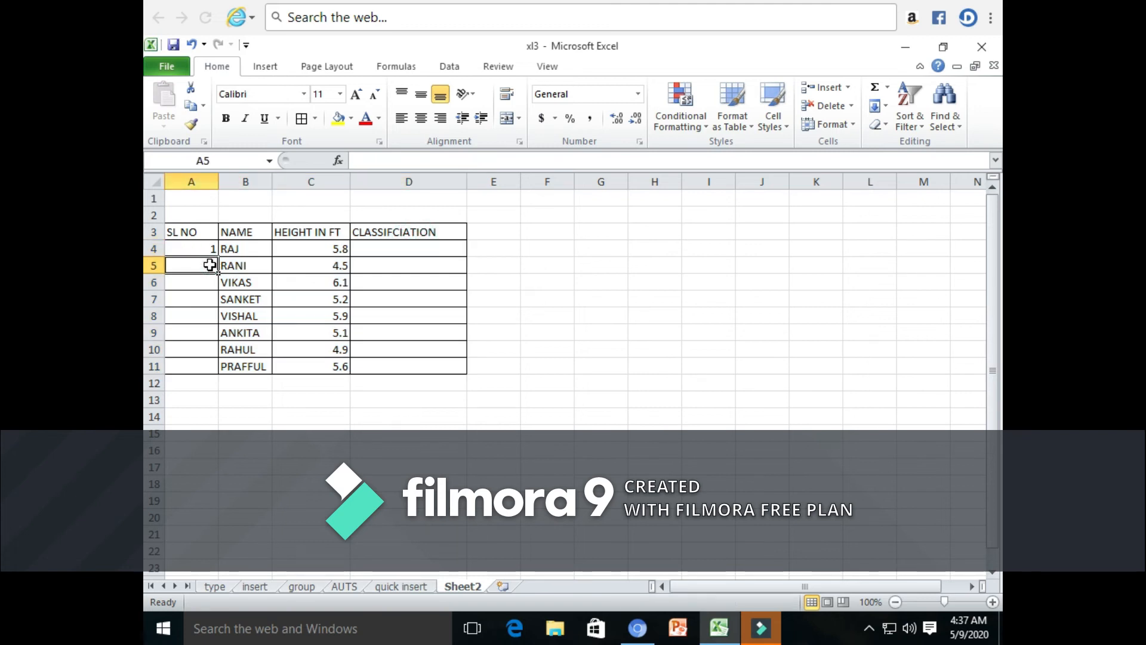
{"action": "type", "text": "2"}
{"action": "left_click", "coordinate": [379, 296]}
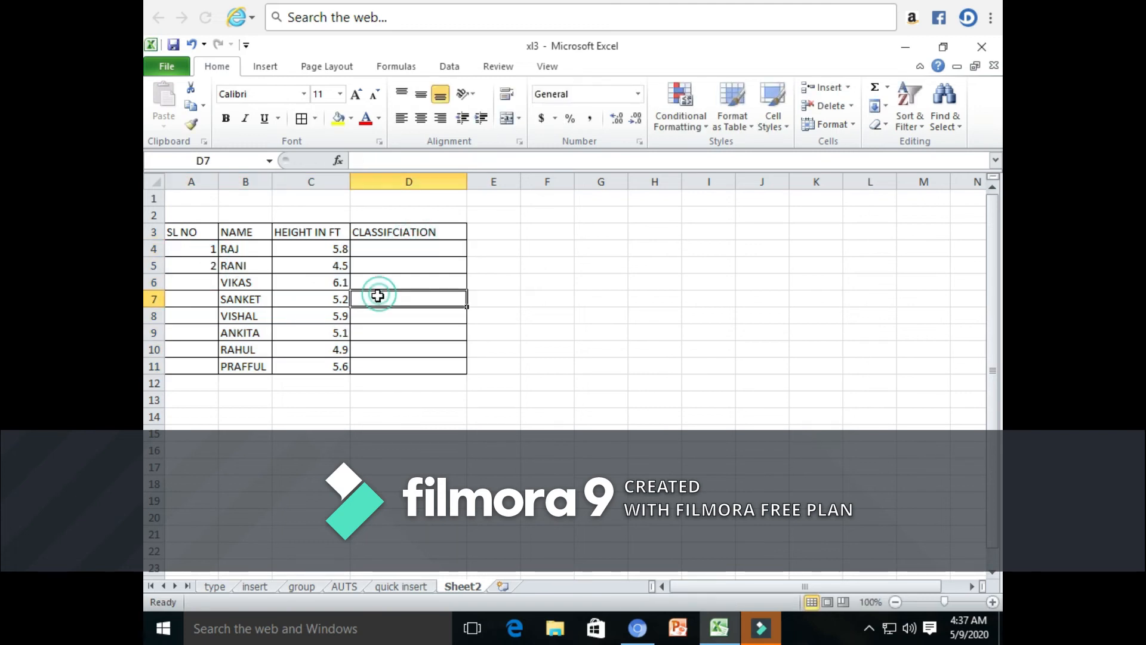
{"action": "left_click_drag", "start_coordinate": [201, 253], "coordinate": [219, 375]}
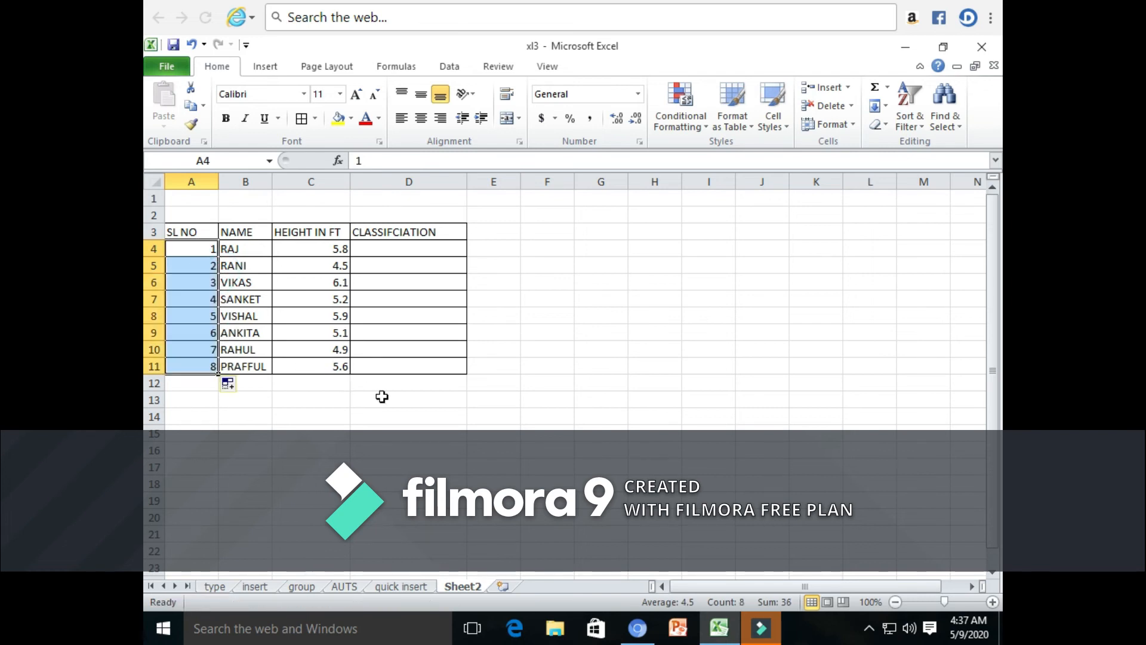
- Enter the formula =IF(C4>=5.5, T, F) in classification cell D4
{"action": "left_click", "coordinate": [383, 250]}
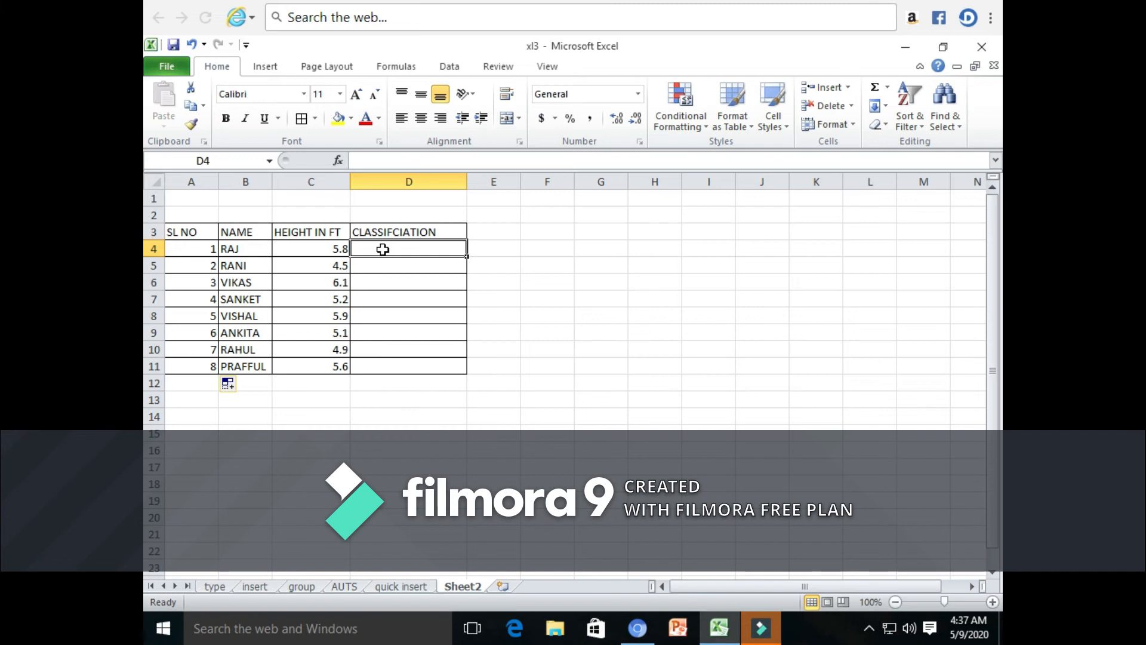
{"action": "type", "text": "="}
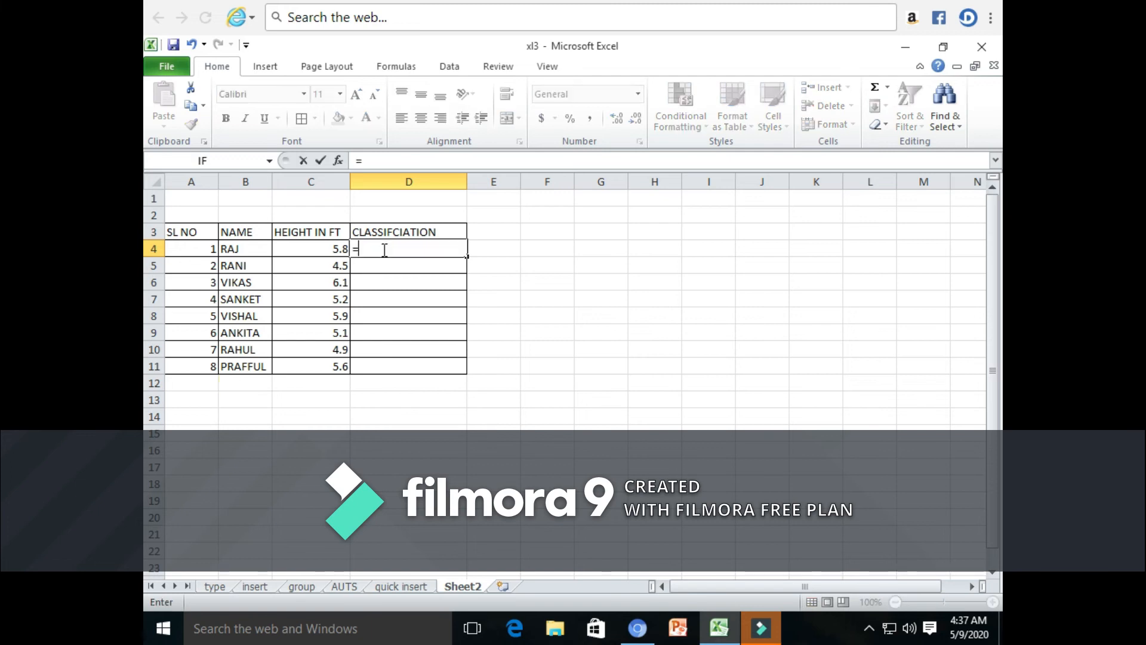
{"action": "type", "text": "IF"}
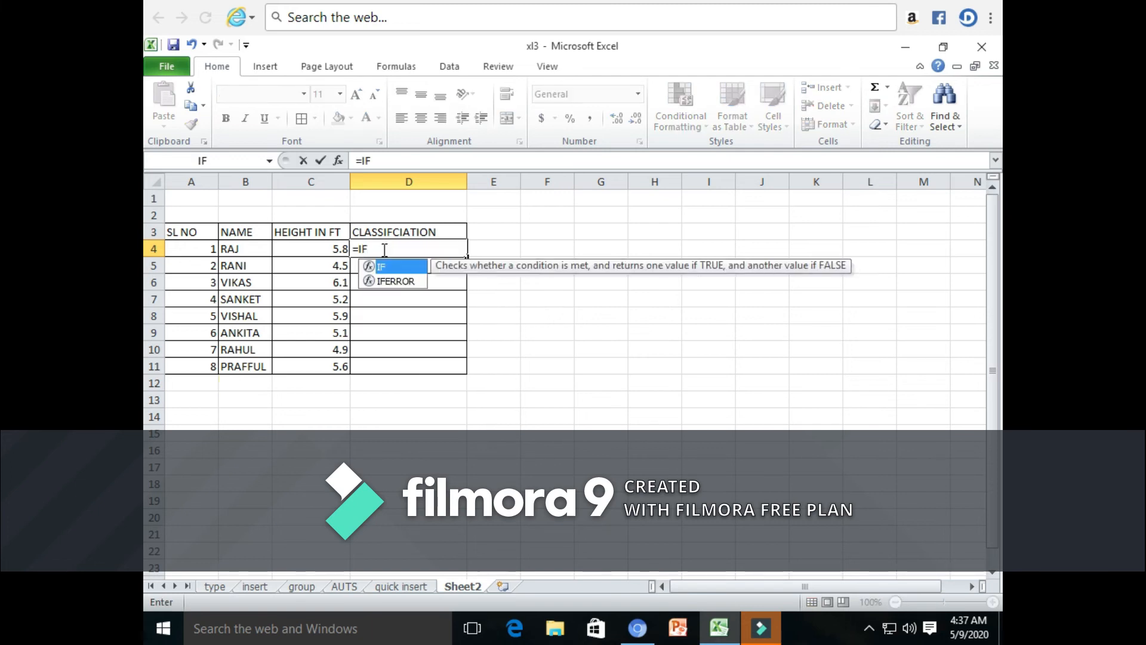
{"action": "type", "text": "("}
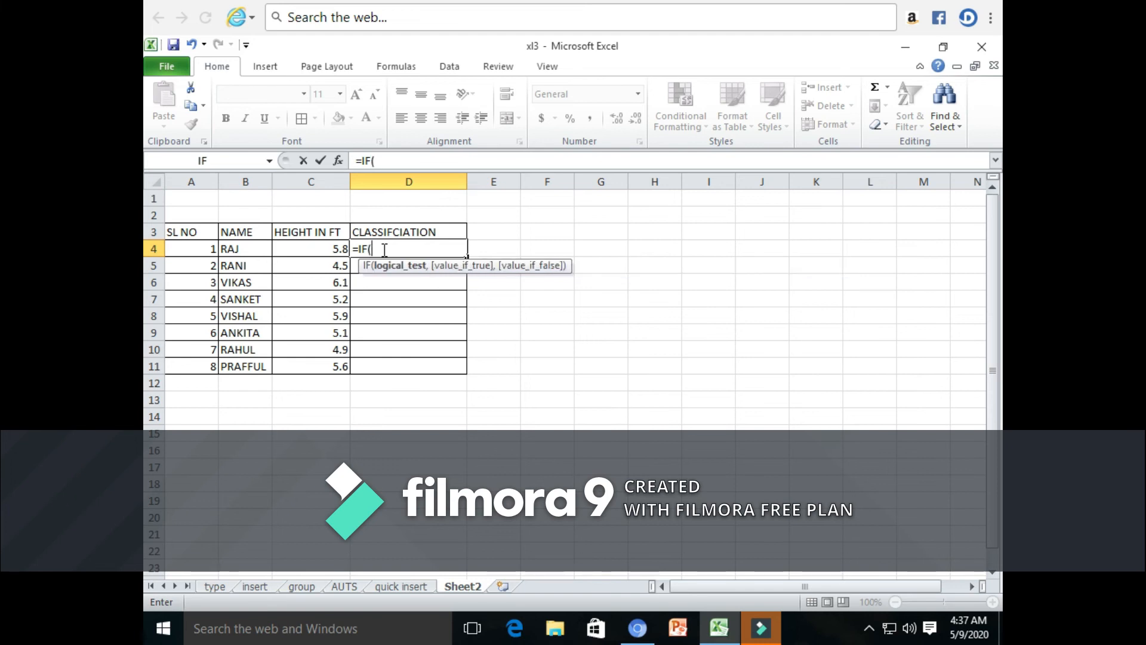
{"action": "left_click", "coordinate": [331, 250]}
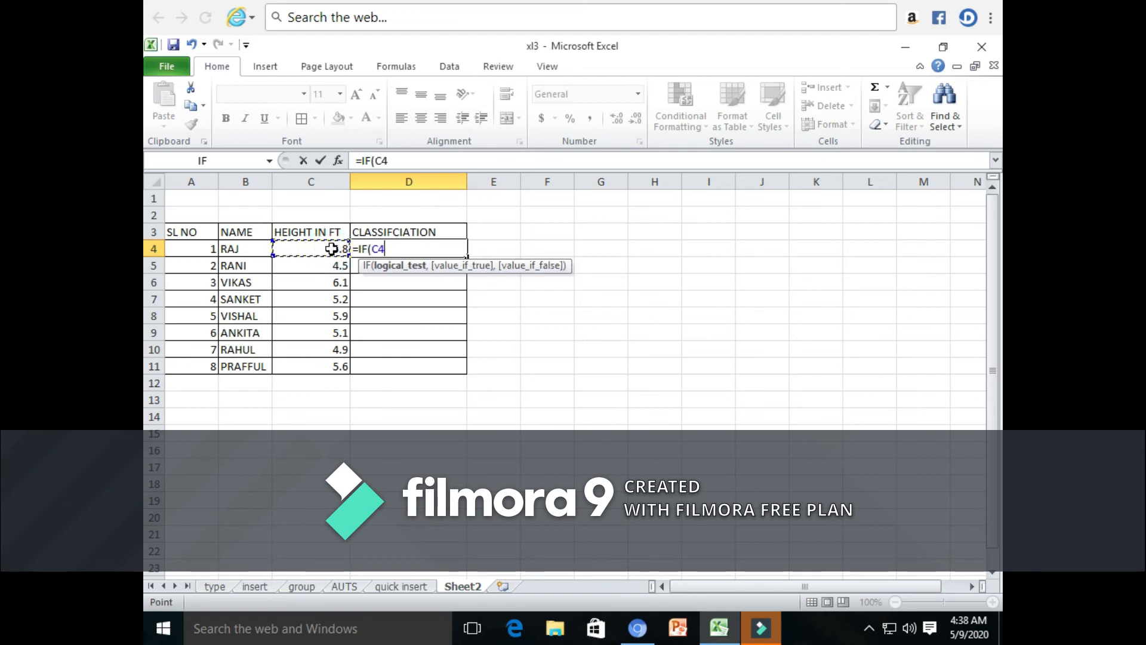
{"action": "type", "text": ">=5.5,"}
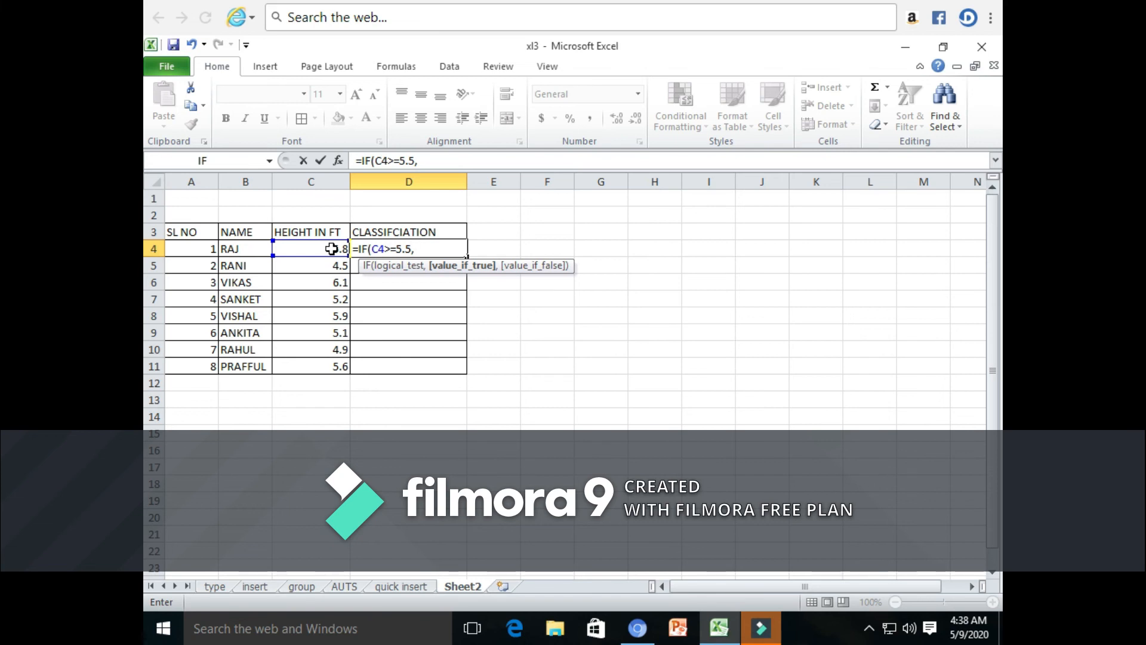
{"action": "type", "text": " T"}
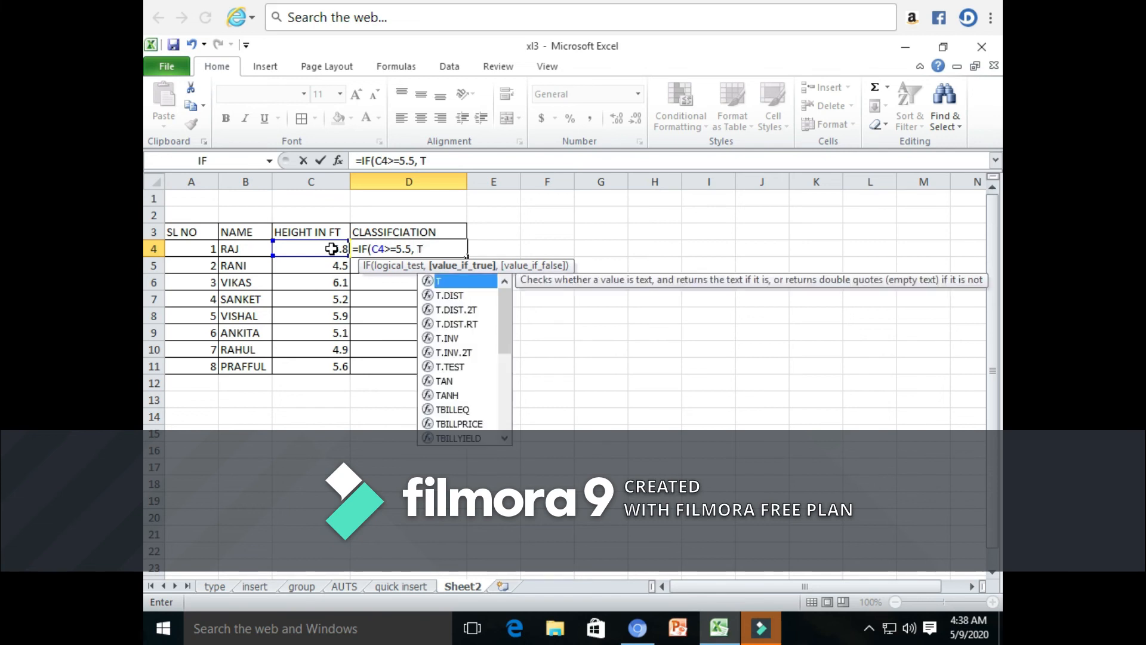
{"action": "type", "text": ", F"}
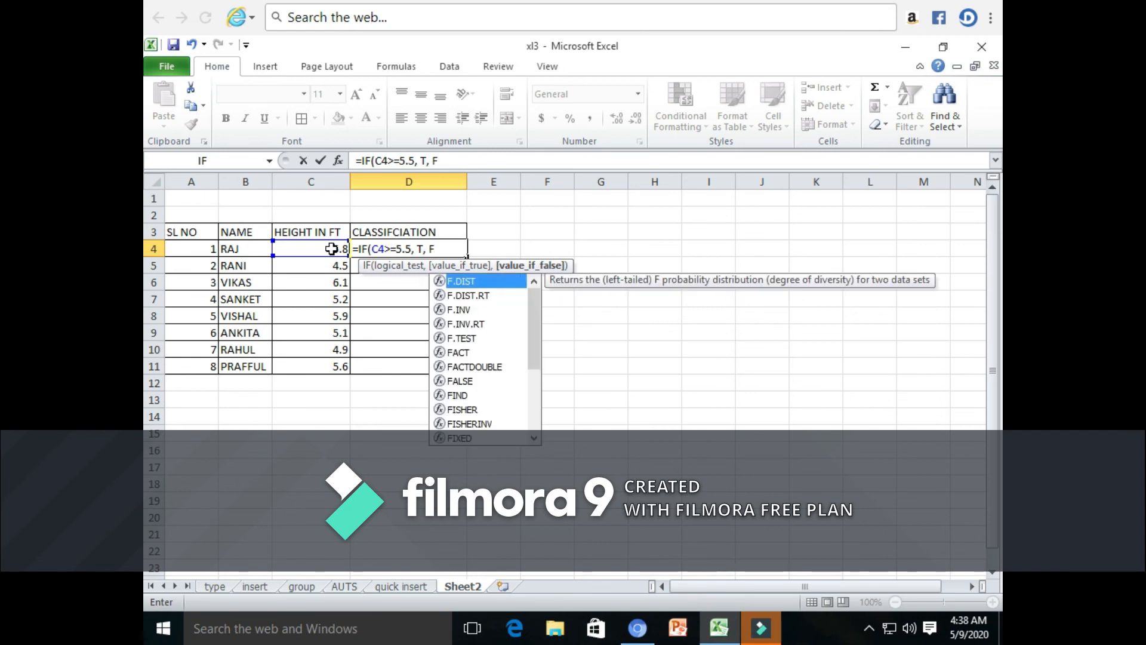
{"action": "type", "text": ")"}
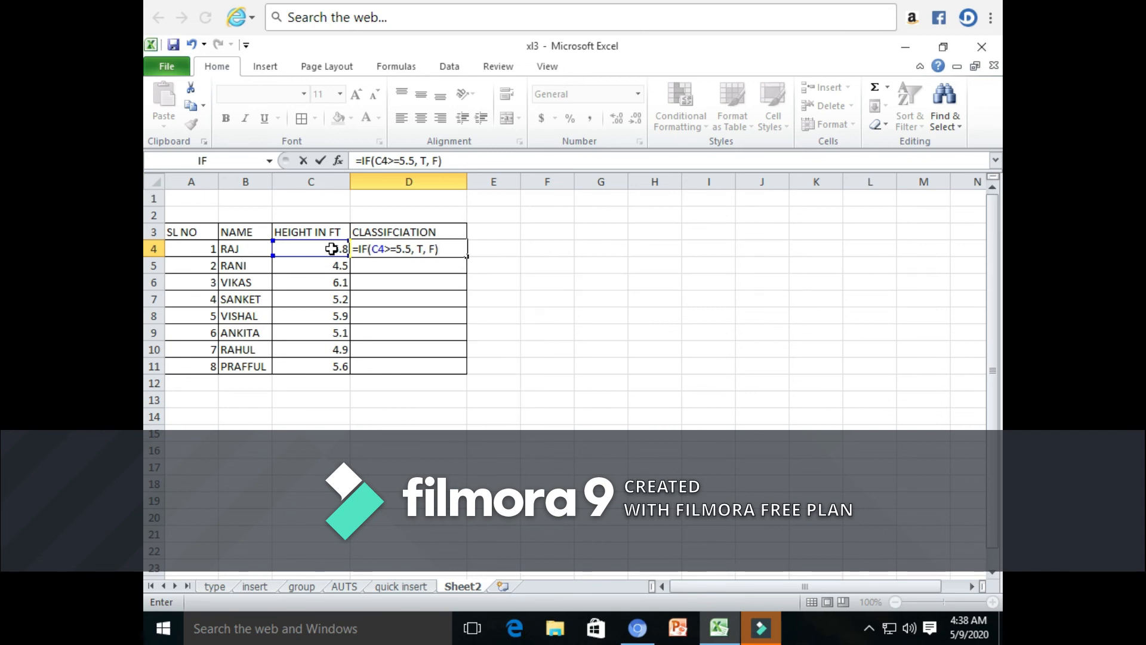
{"action": "key", "text": "Return"}
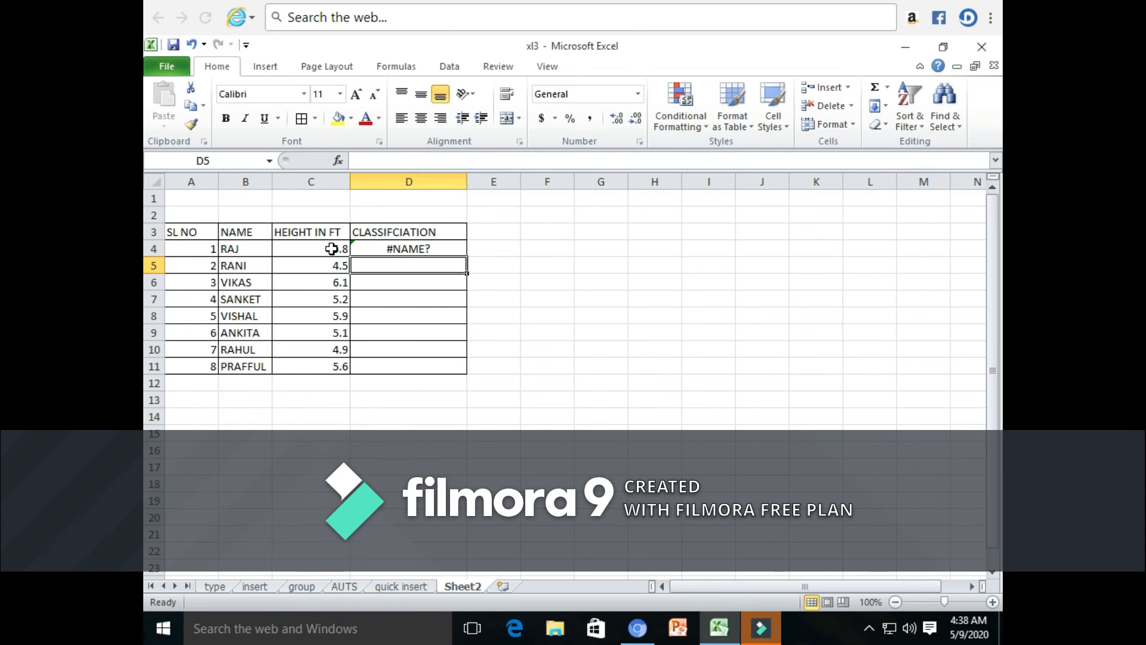
- Correct the IF function's arguments in D4 so it returns the text "T" when true and "F" when false
{"action": "left_click", "coordinate": [373, 245]}
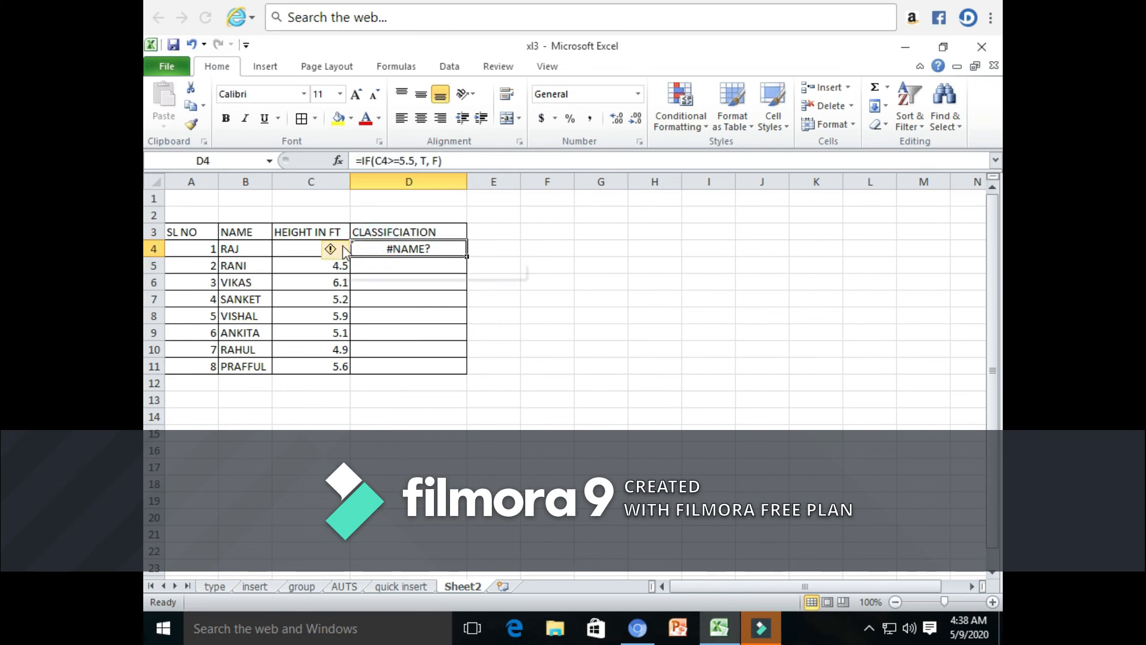
{"action": "left_click", "coordinate": [389, 67]}
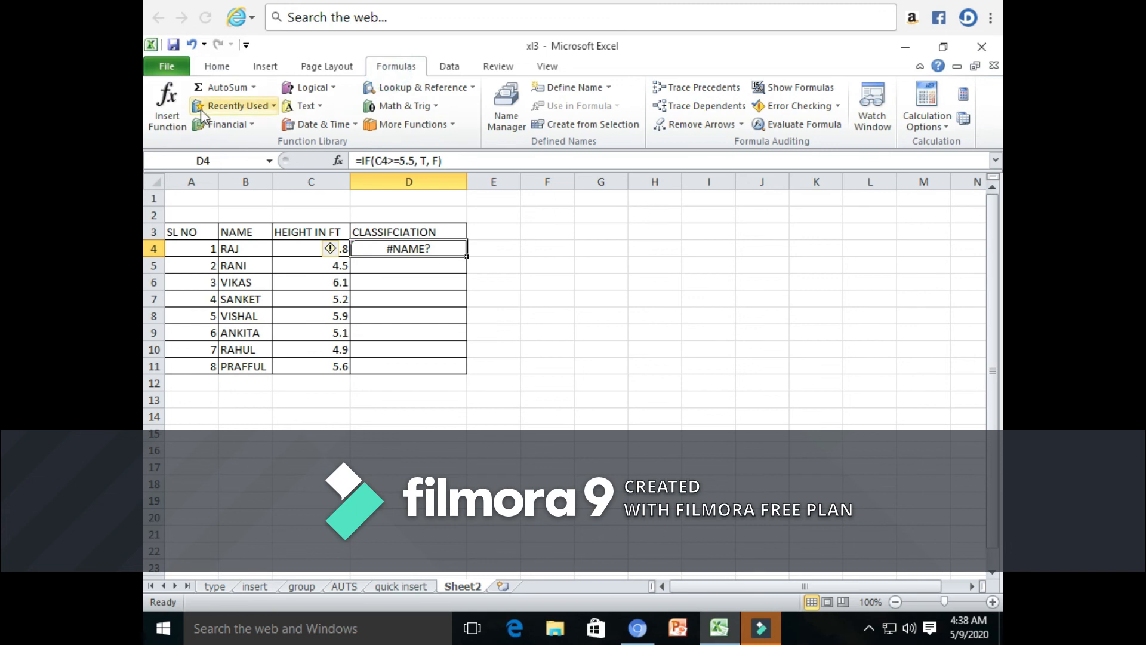
{"action": "left_click", "coordinate": [173, 110]}
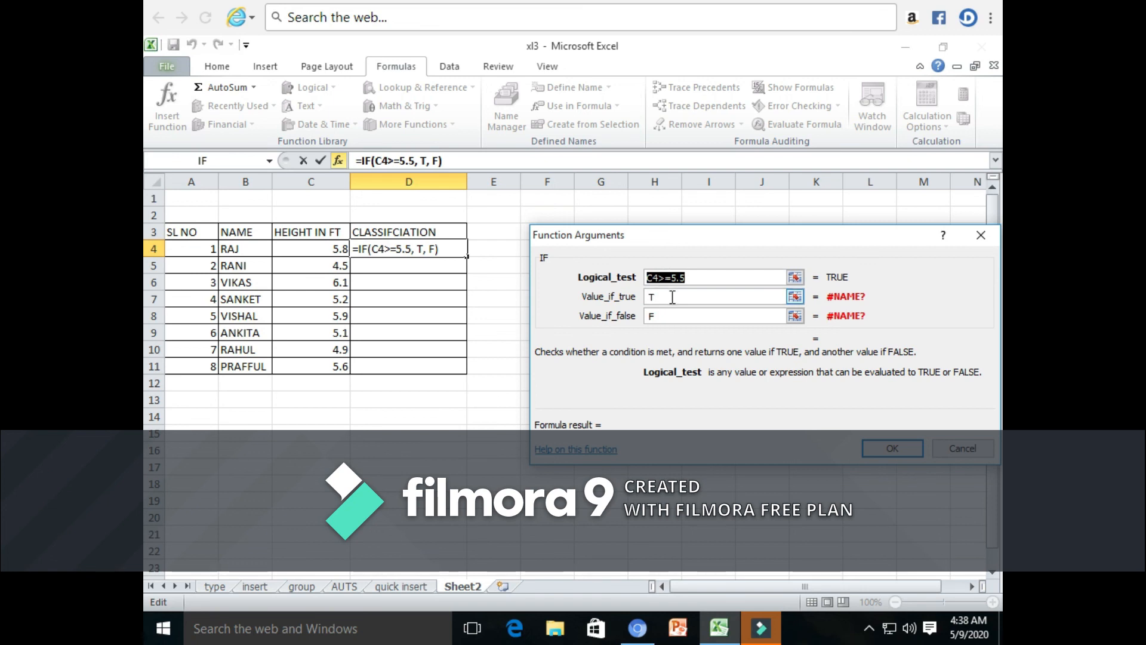
{"action": "left_click", "coordinate": [665, 296]}
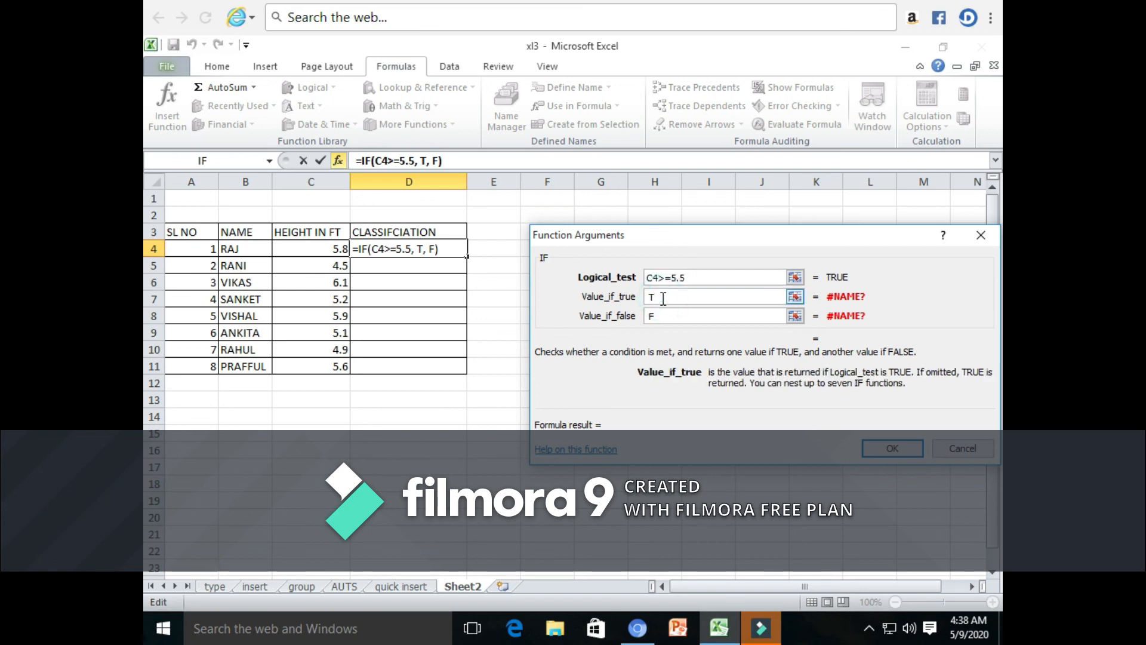
{"action": "key", "text": "BackSpace"}
{"action": "type", "text": "\"T\""}
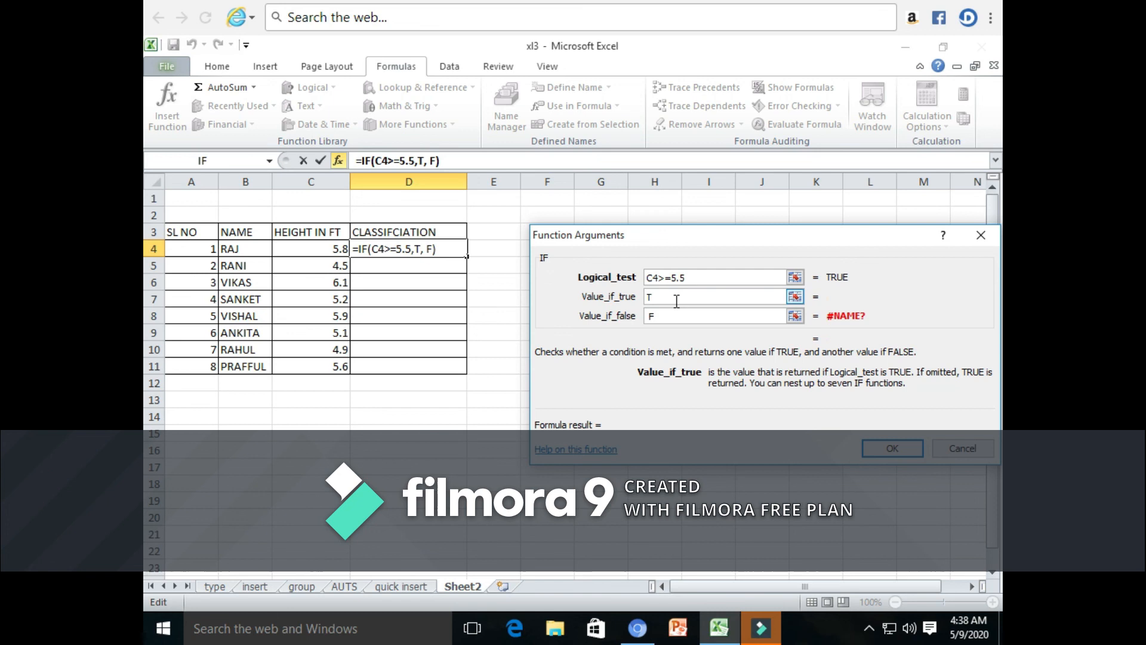
{"action": "left_click", "coordinate": [668, 316]}
{"action": "key", "text": "BackSpace"}
{"action": "key", "text": "BackSpace"}
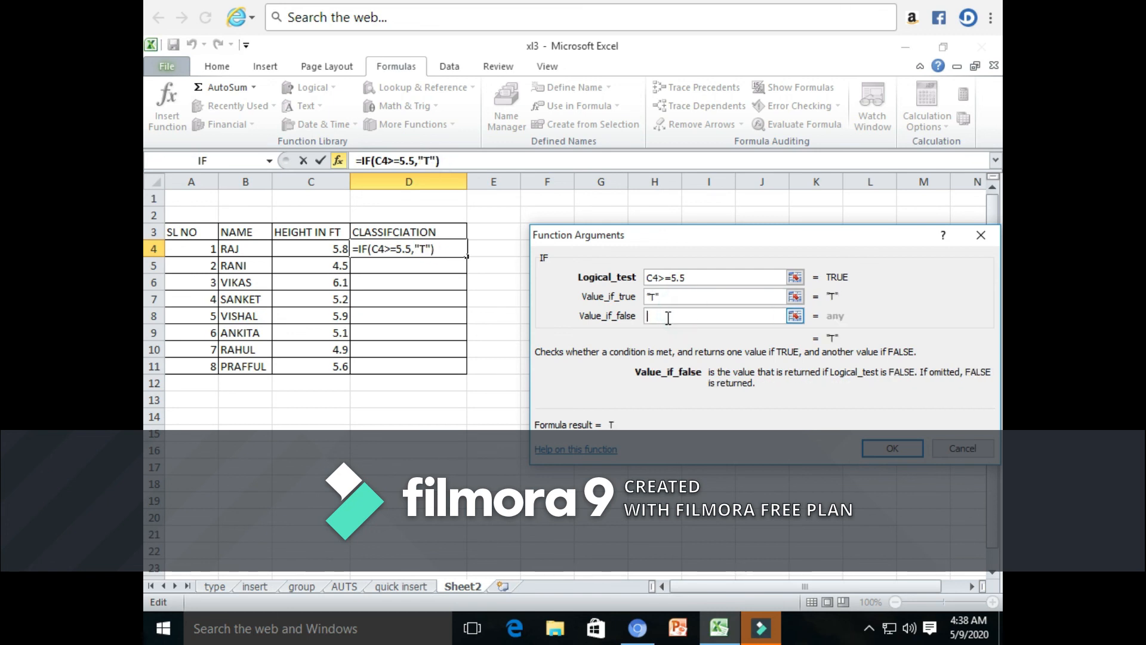
{"action": "type", "text": "F"}
{"action": "left_click", "coordinate": [899, 451]}
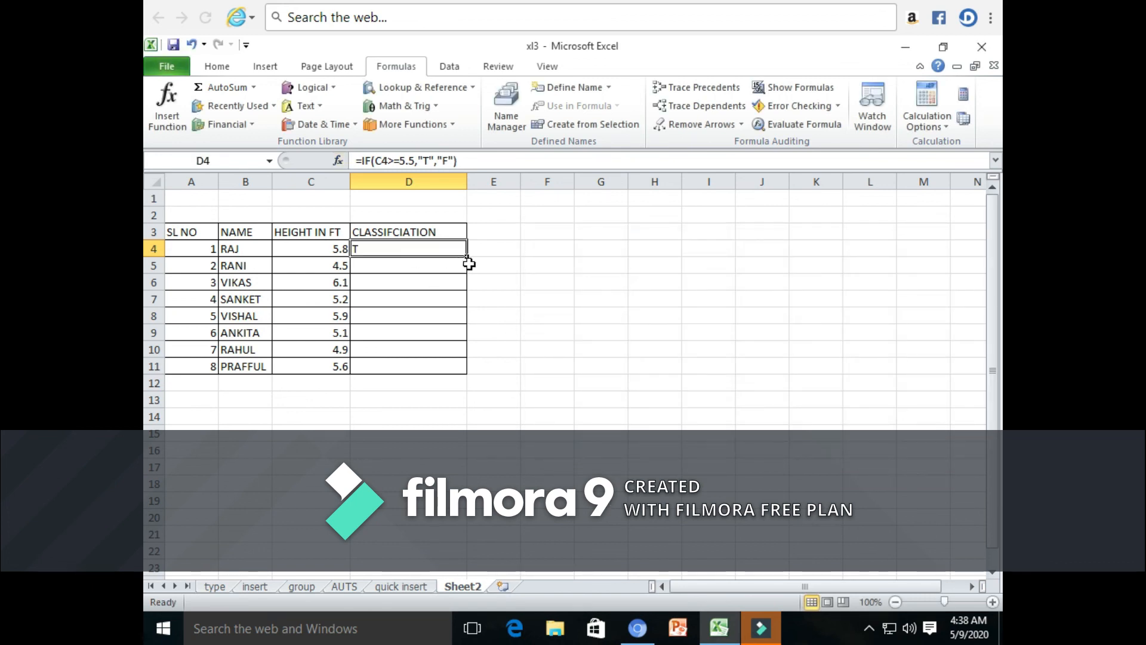
- Fill the IF formula from D4 down the classification column to D11
{"action": "left_click", "coordinate": [414, 251]}
{"action": "left_click_drag", "start_coordinate": [469, 255], "coordinate": [478, 373]}
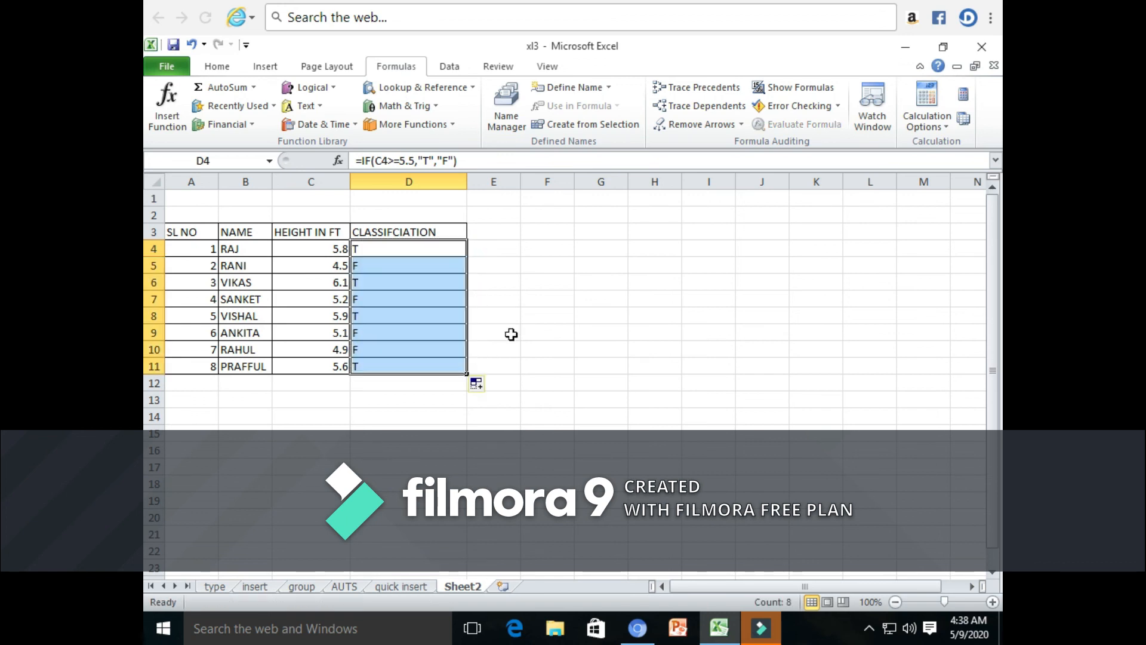